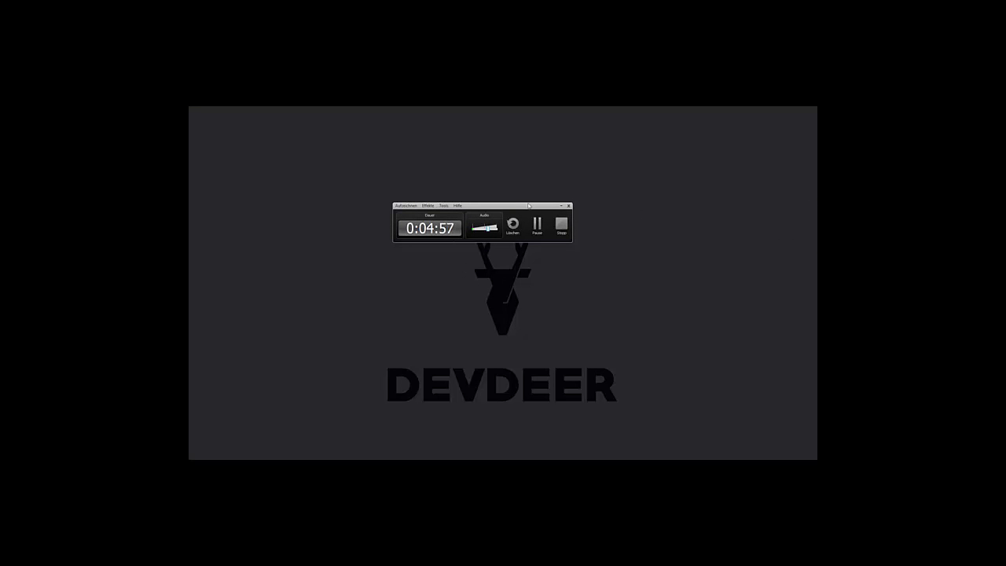
Open Camtasia Recorder-Hilfe from the Hilfe menu, close it, and reopen the Hilfe menu
click(457, 206)
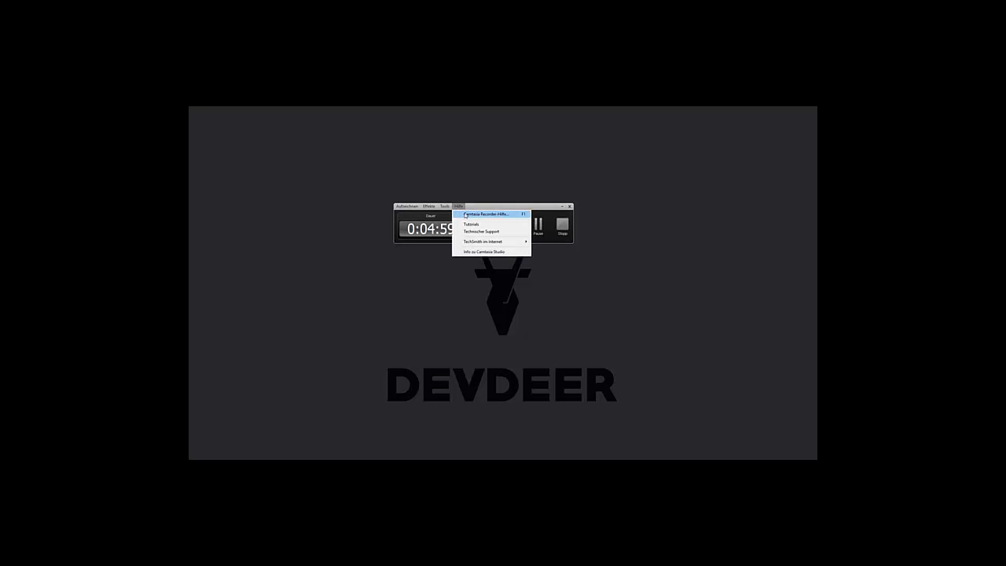
click(464, 215)
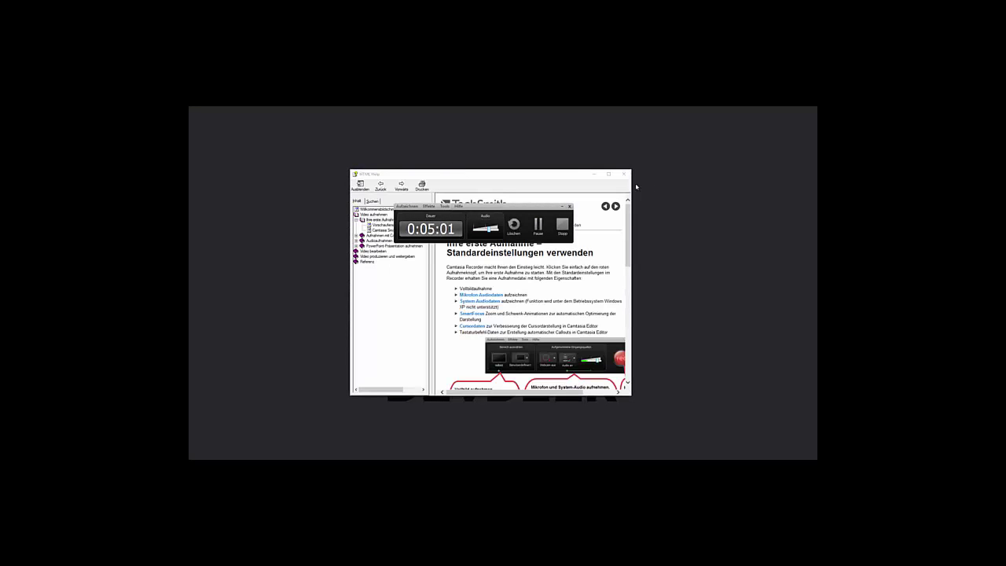
click(623, 174)
click(458, 206)
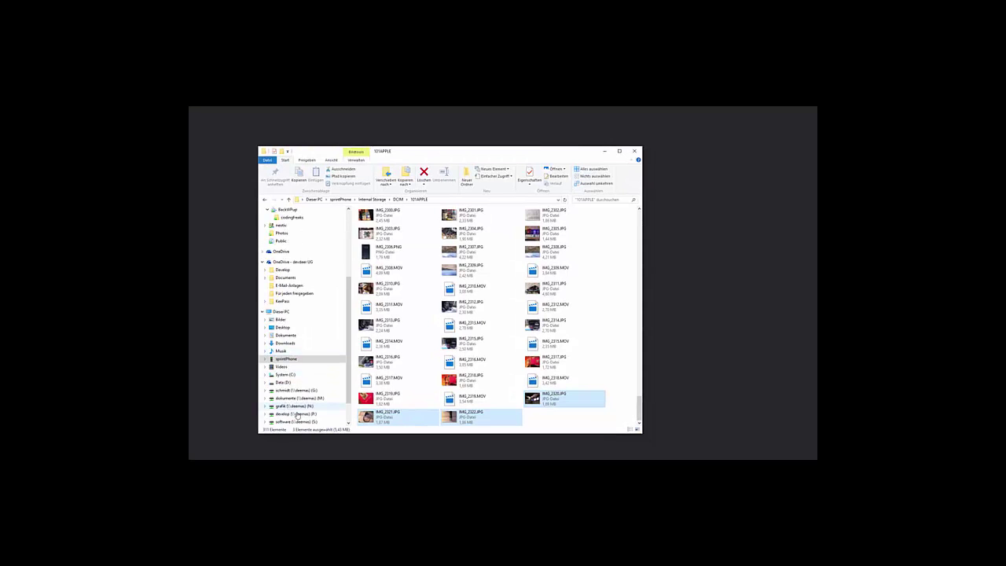
Browse develop (P:) into videos > codingfreaks > mvvmlight02 to reach the mvvmlight02-01 recording
click(295, 398)
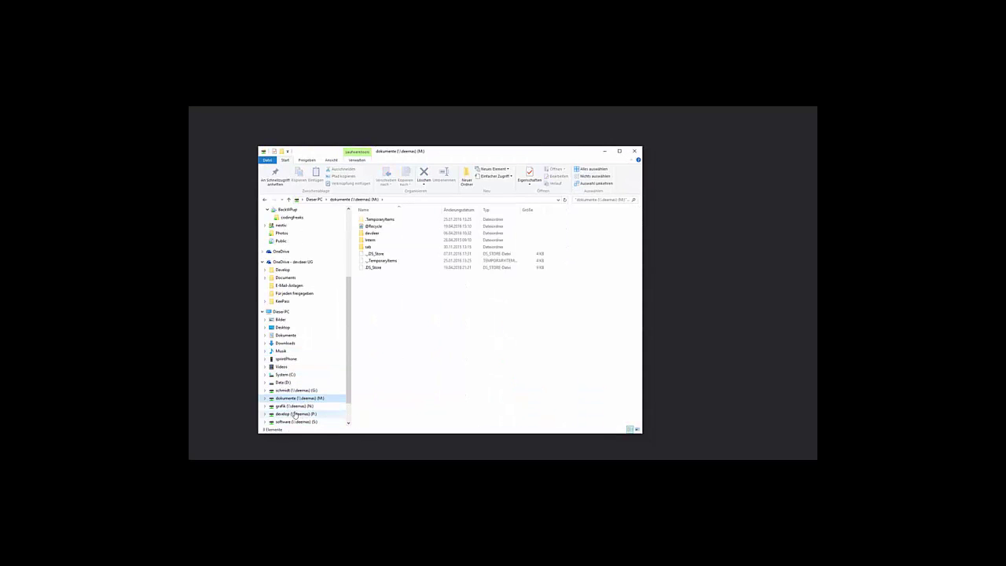
click(295, 414)
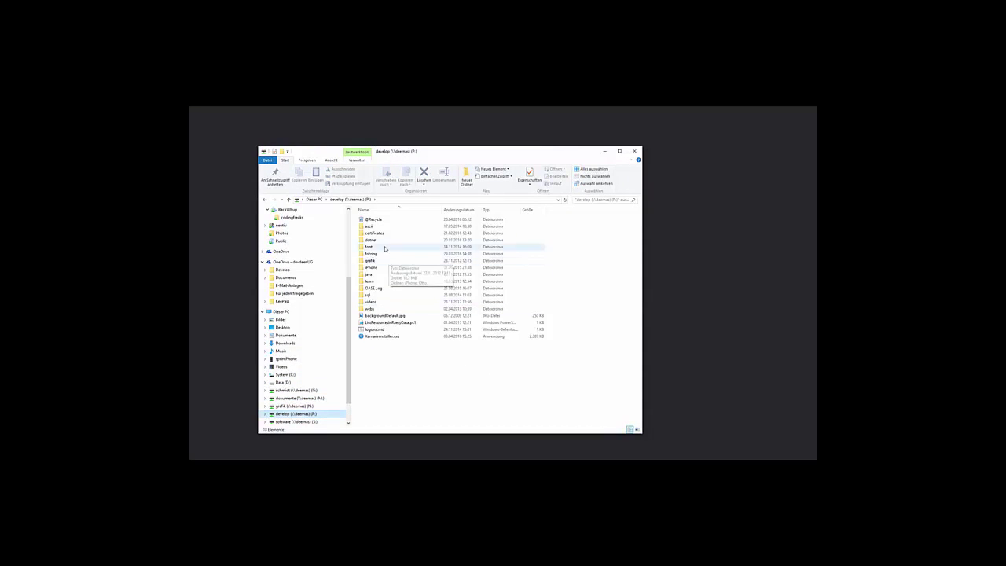
double_click(375, 303)
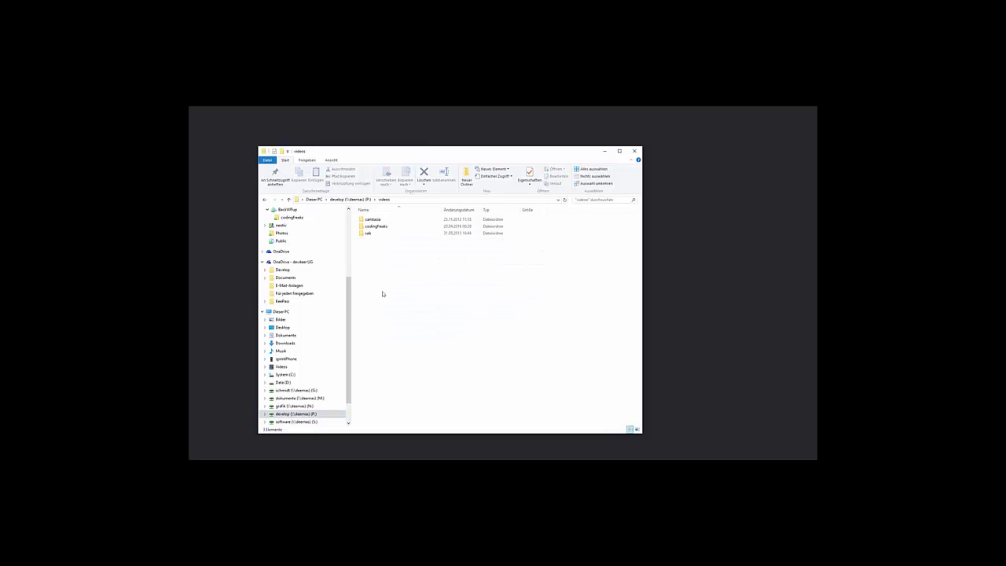
double_click(371, 227)
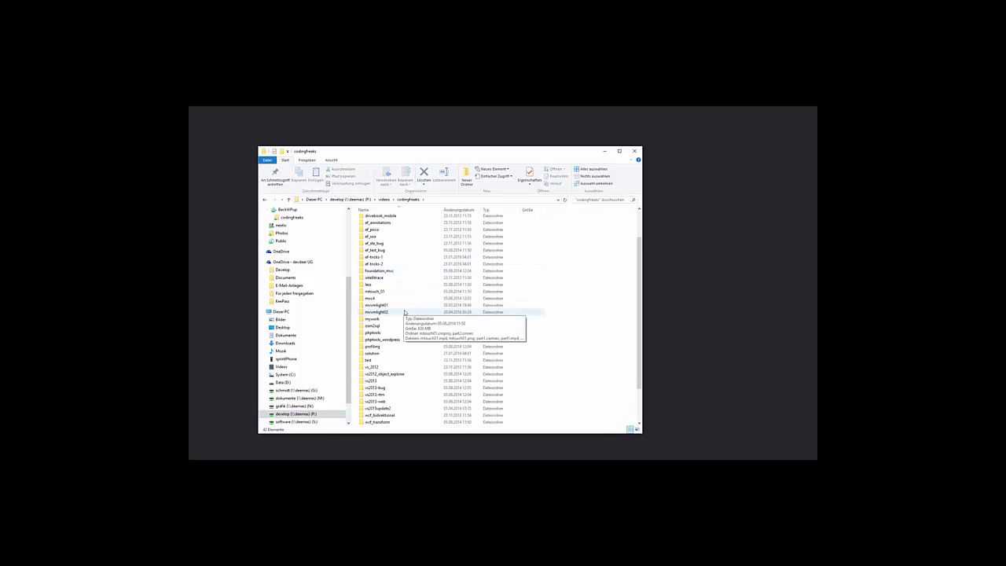
double_click(404, 312)
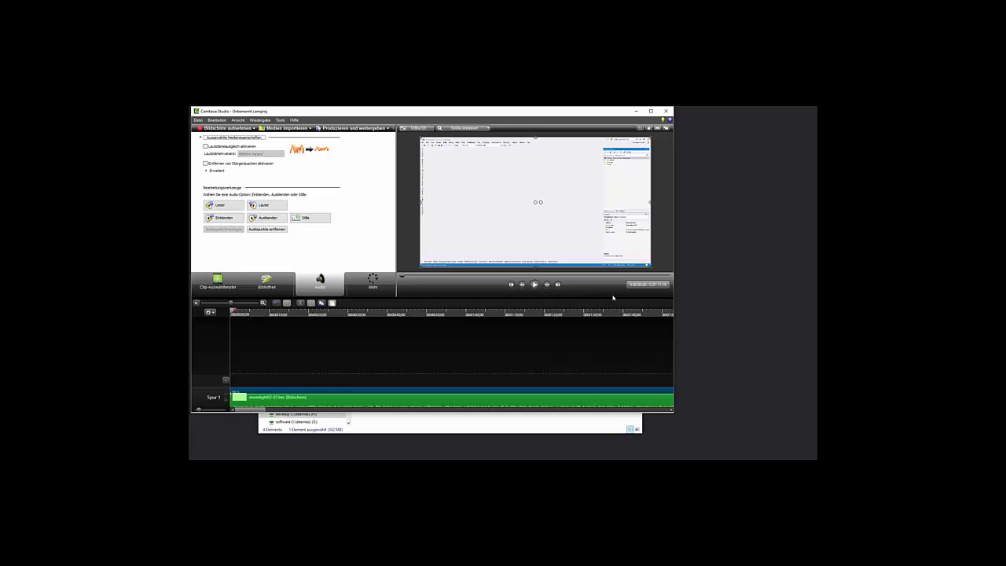
Close Camtasia Studio, answering 'Nein' to discard the unsaved project
drag(455, 116, 459, 116)
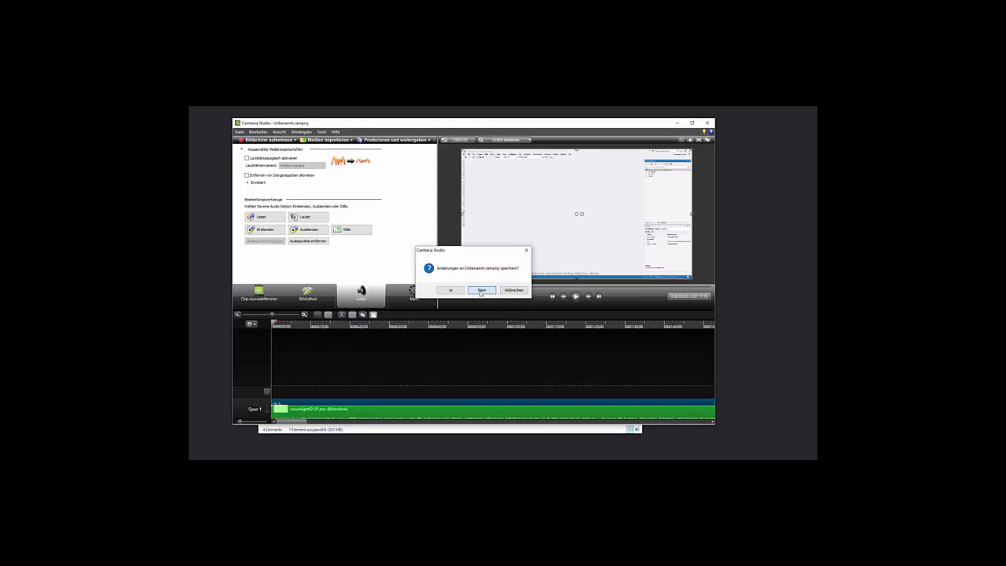
click(481, 290)
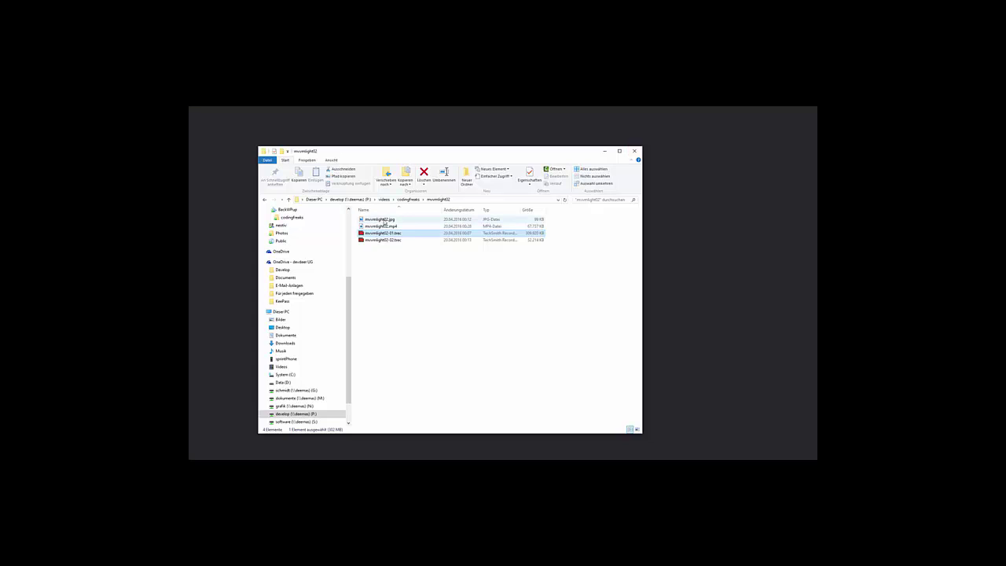
double_click(385, 220)
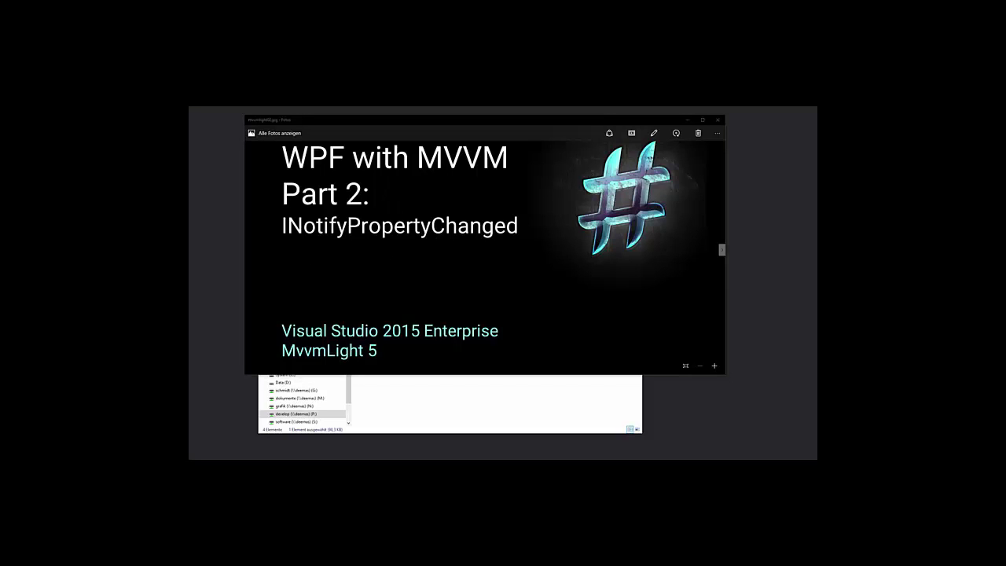
drag(590, 119, 605, 127)
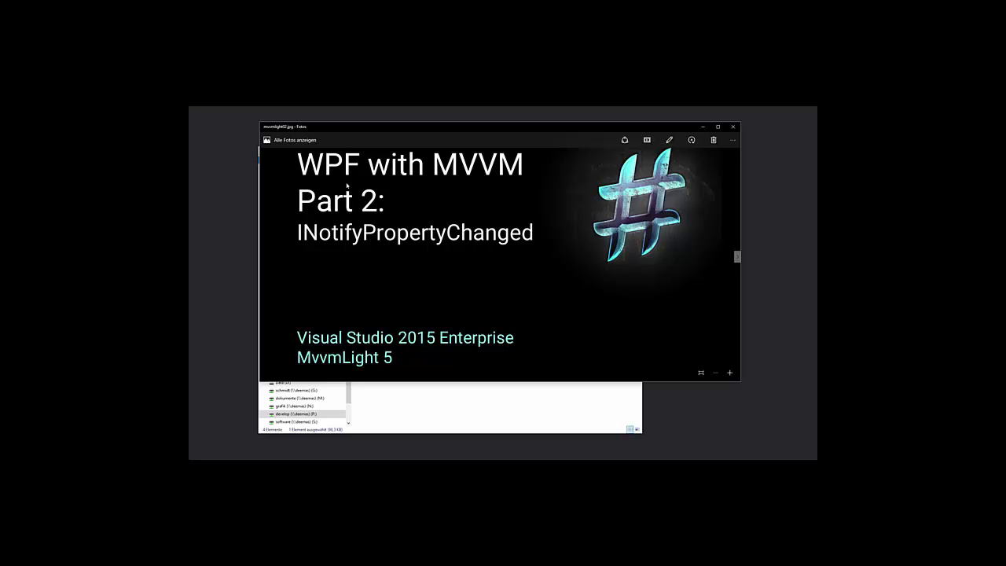
drag(619, 132, 637, 137)
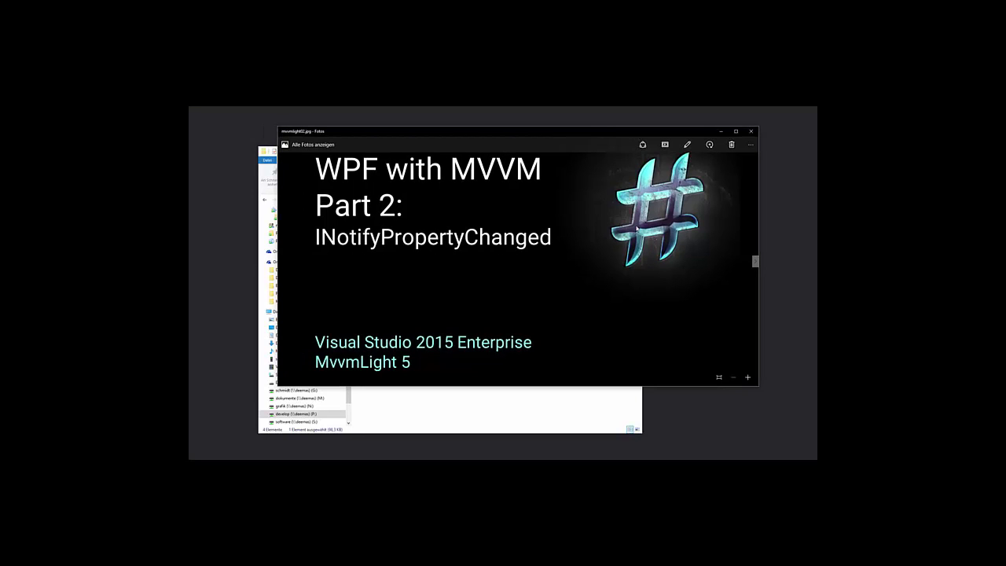
drag(585, 136, 572, 136)
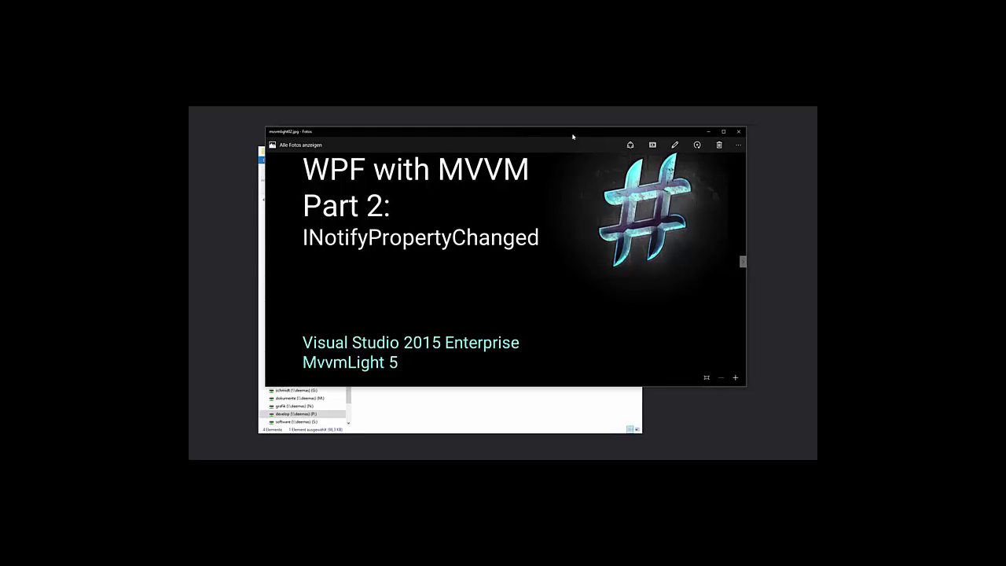
click(738, 132)
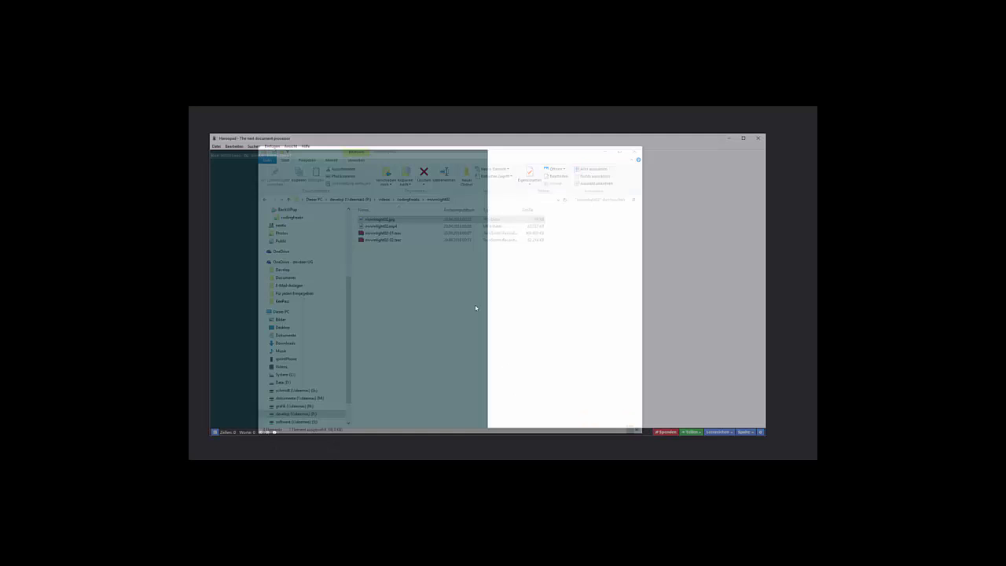
Open article.md from the codingfreaks mvvmlight02 folder in Haroopad
click(211, 144)
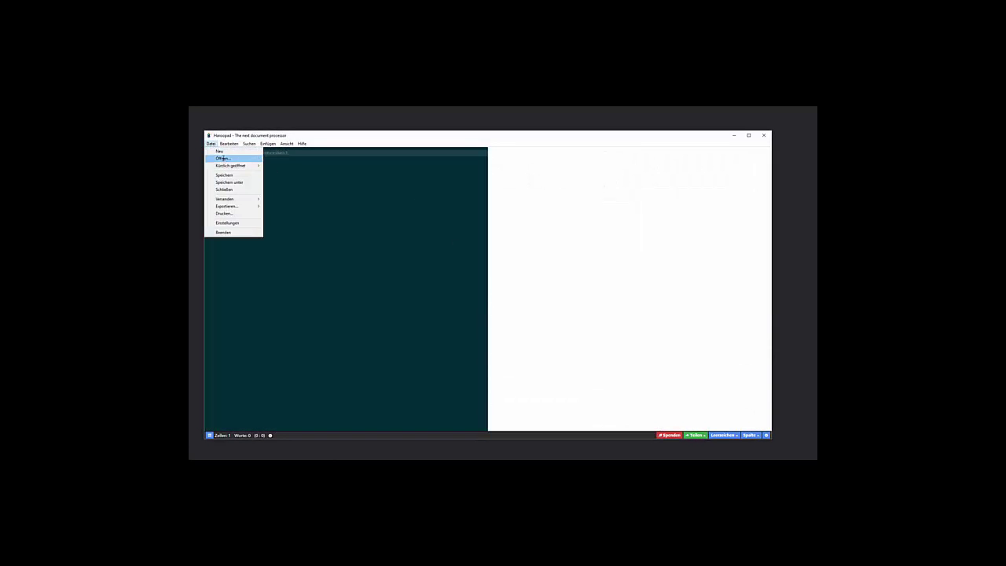
click(224, 158)
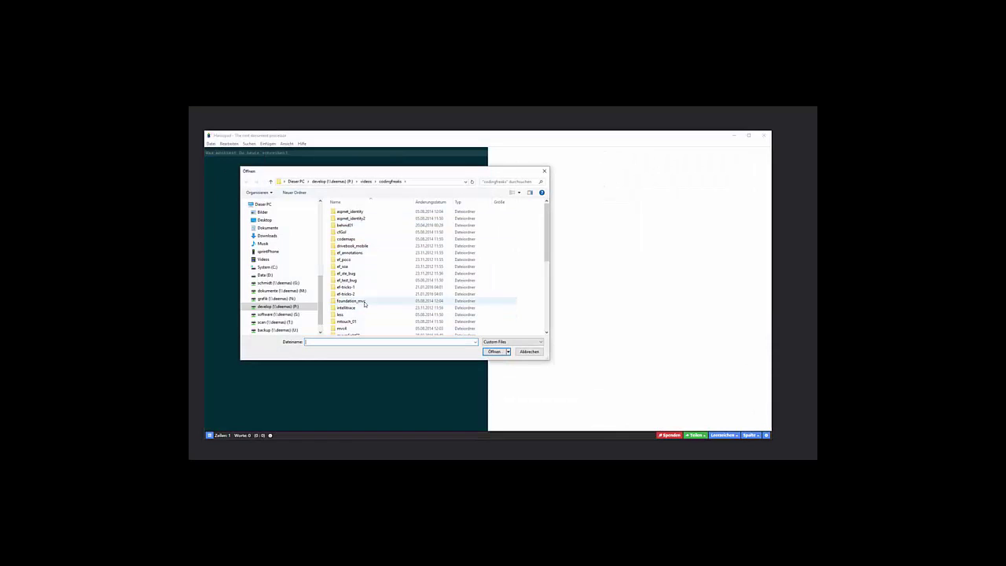
scroll(364, 297, down, 1)
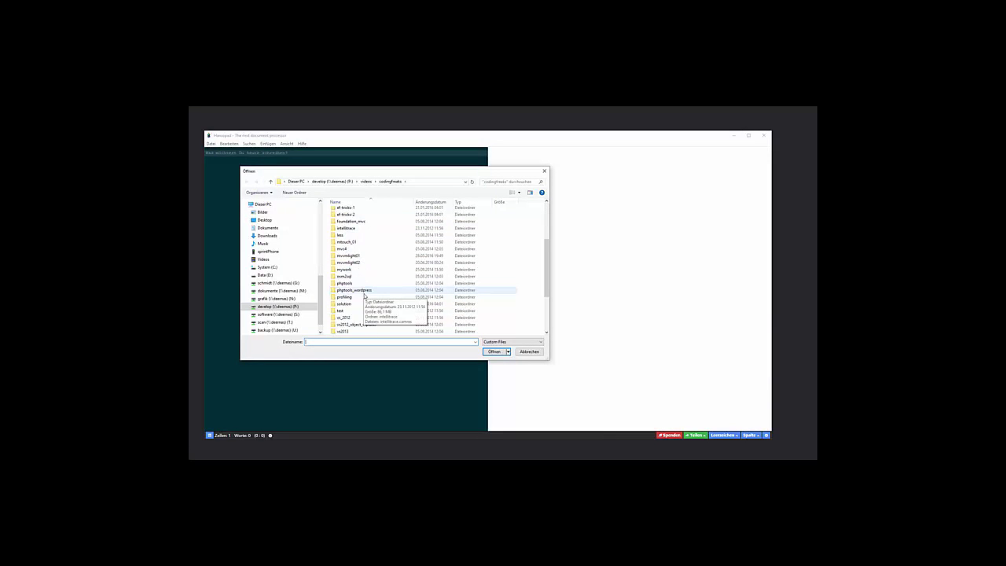
scroll(363, 295, down, 3)
double_click(350, 262)
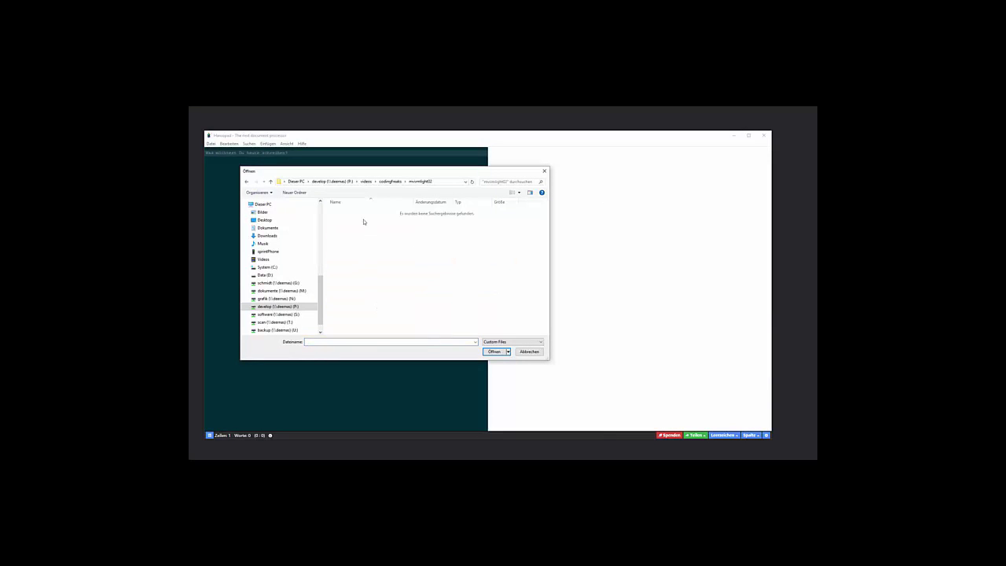
click(503, 341)
click(503, 351)
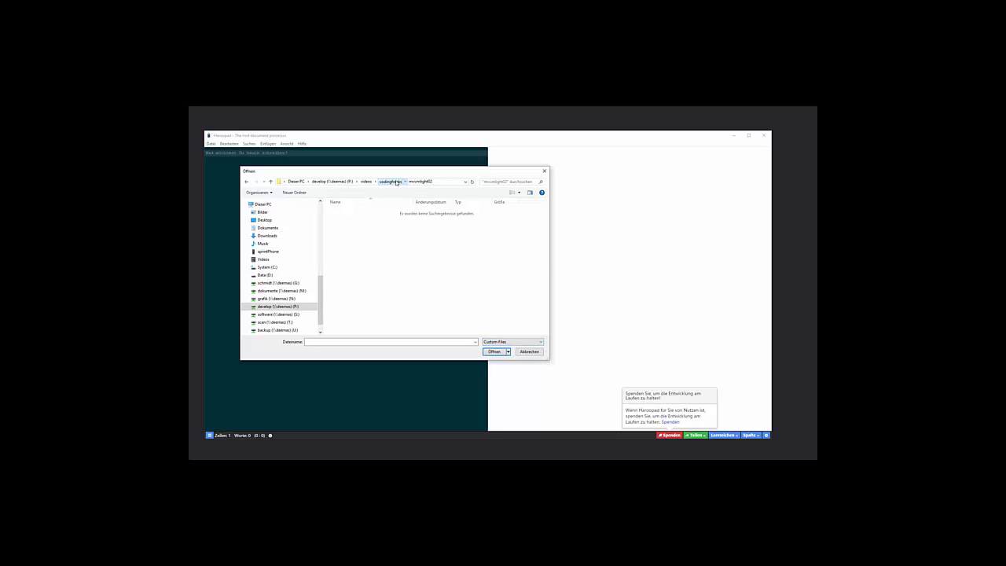
click(396, 182)
double_click(353, 331)
double_click(346, 210)
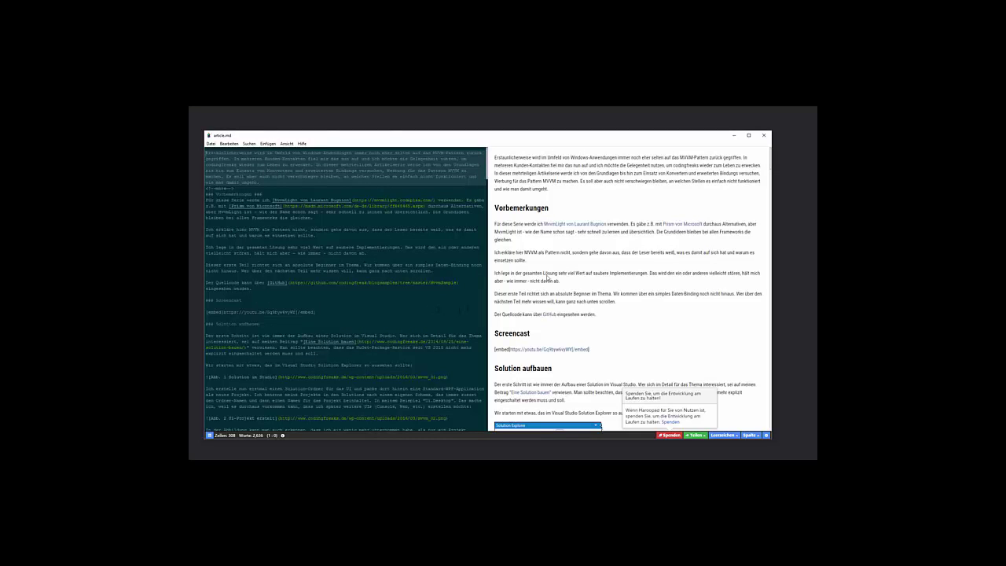
Look over the Markdown and preview, highlighting text to the [embed] line, then switch to Chrome
drag(315, 136, 353, 137)
click(340, 143)
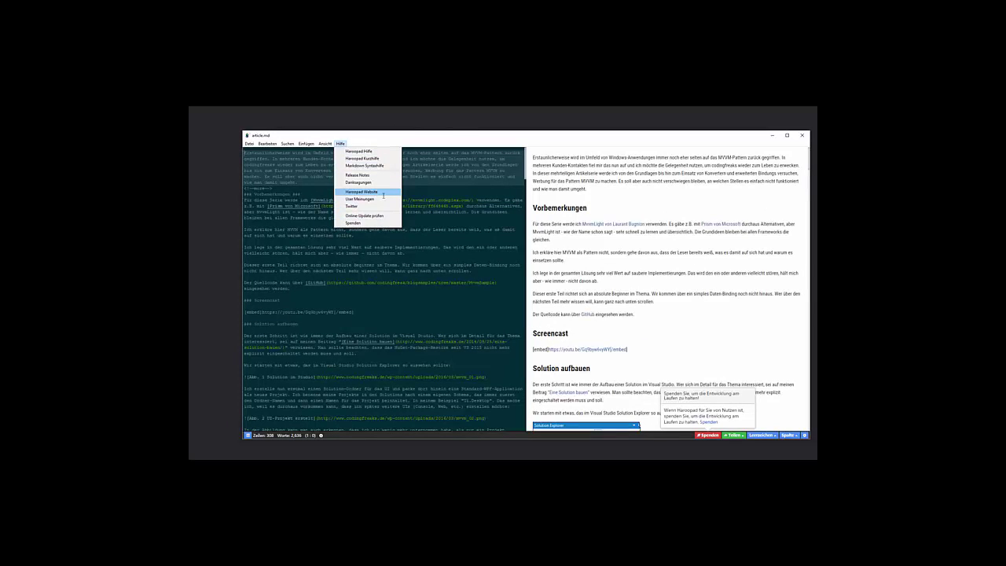
click(456, 228)
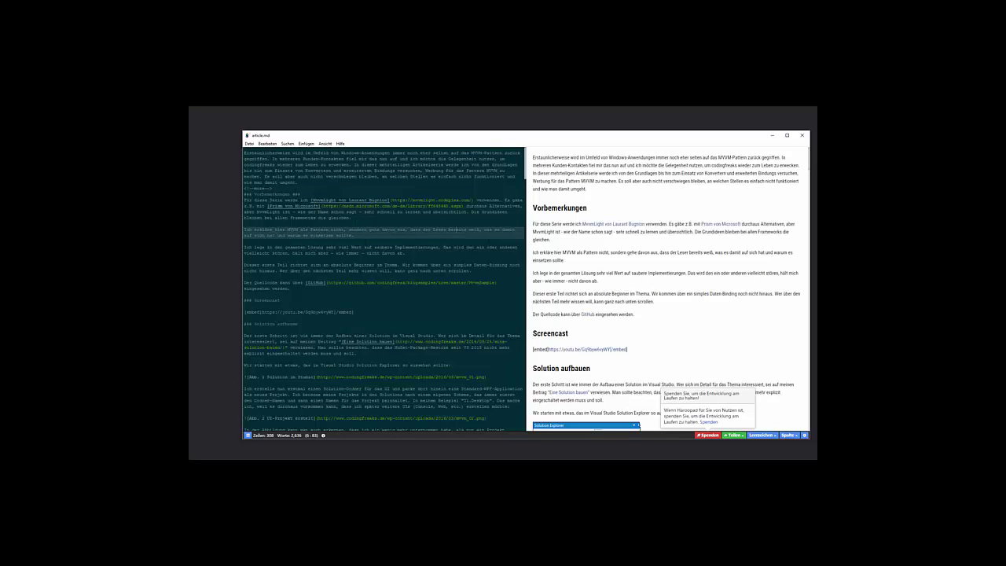
drag(244, 151, 312, 312)
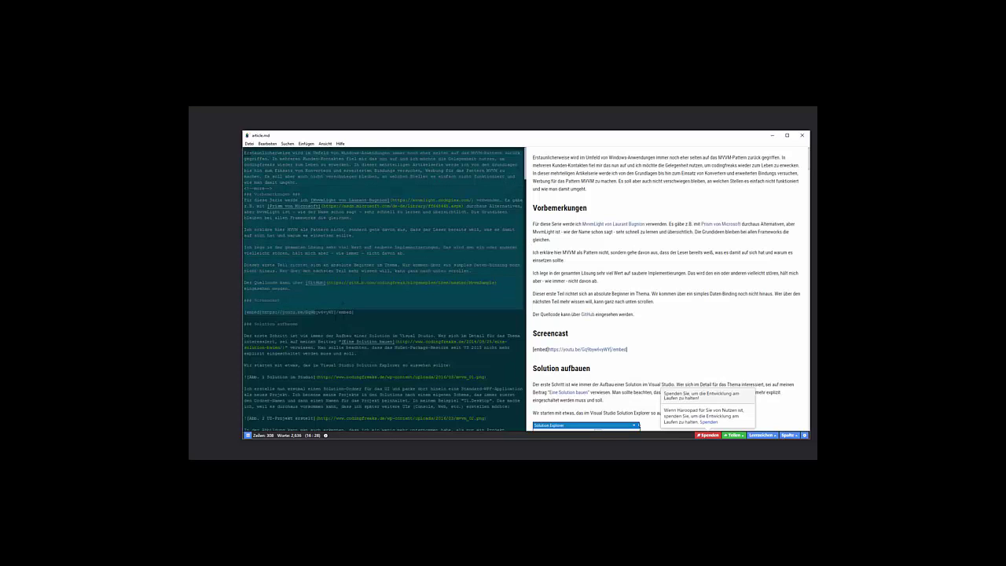
click(245, 247)
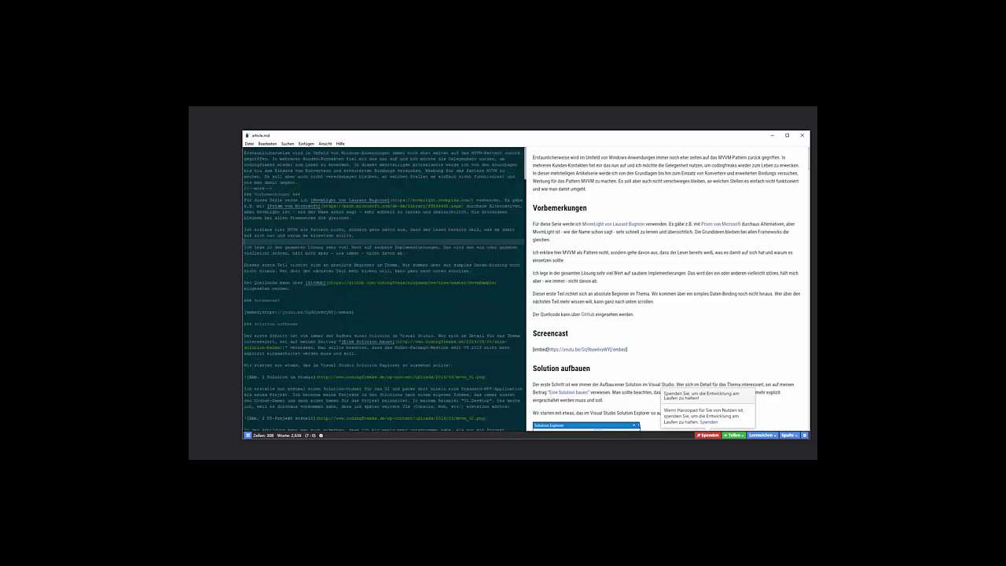
scroll(543, 378, down, 5)
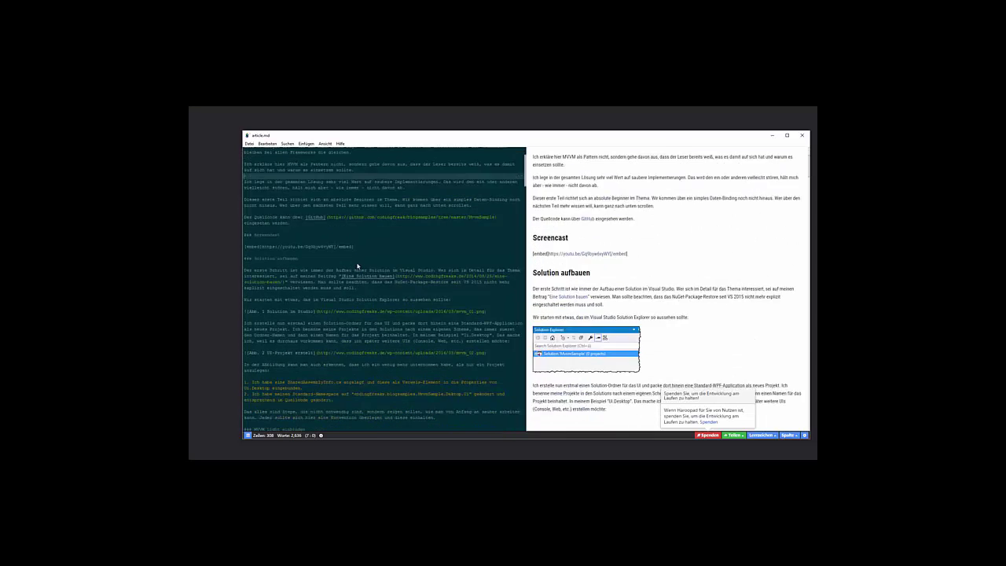
scroll(357, 264, down, 3)
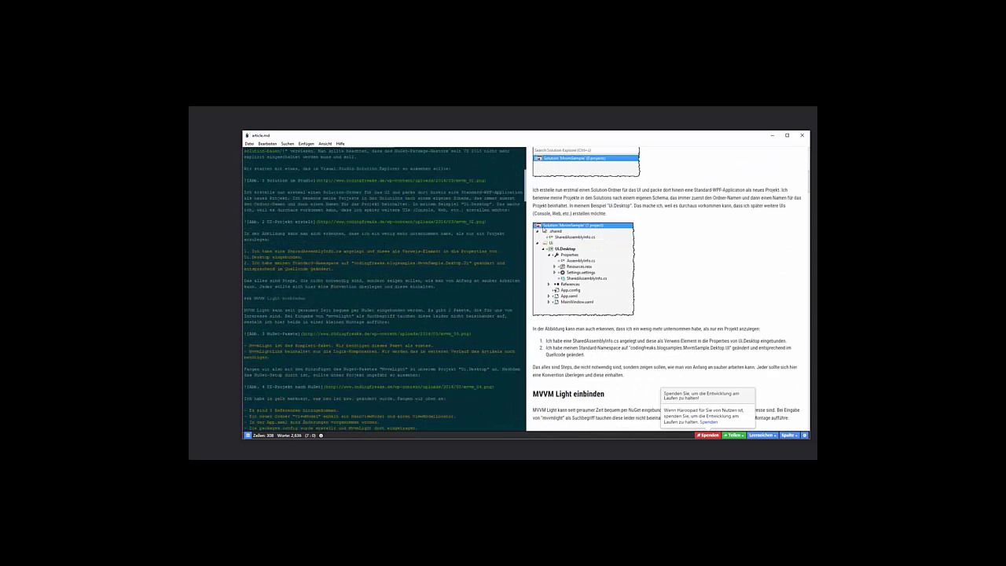
scroll(357, 264, down, 2)
scroll(357, 264, up, 6)
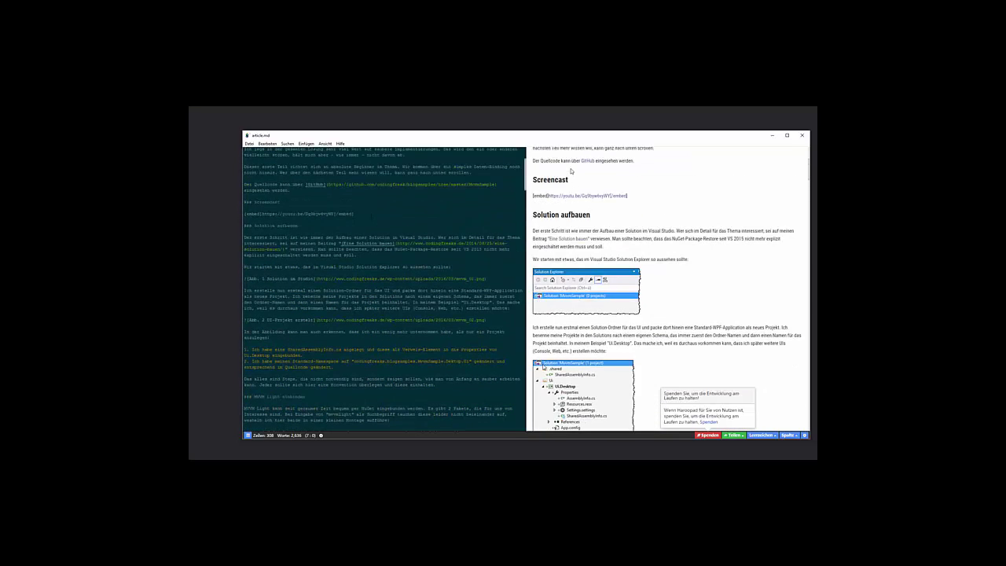
scroll(620, 320, down, 5)
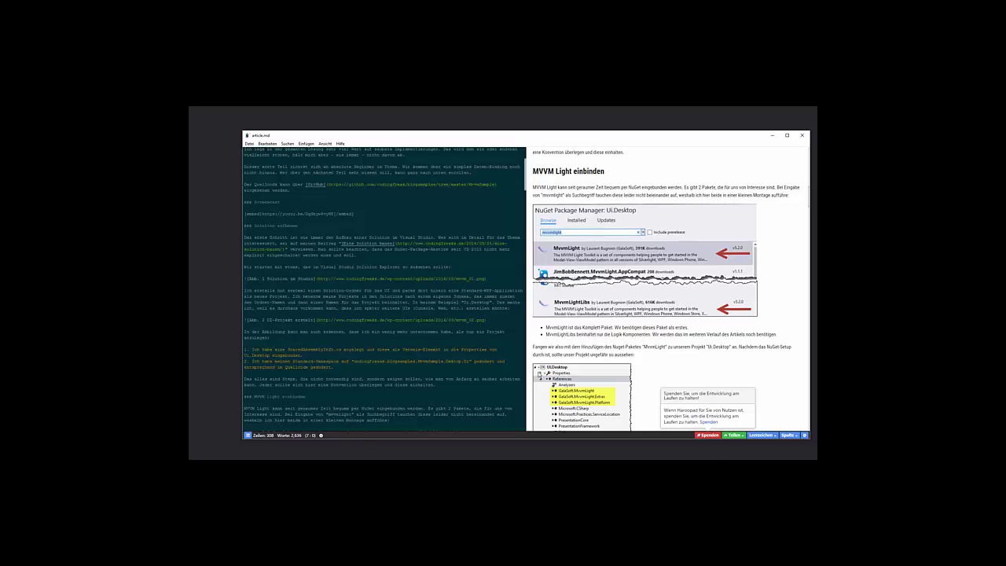
key(alt+Tab)
Open the 'Beitrag bearbeiten' editor and highlight the post text from intro to embed line
click(350, 140)
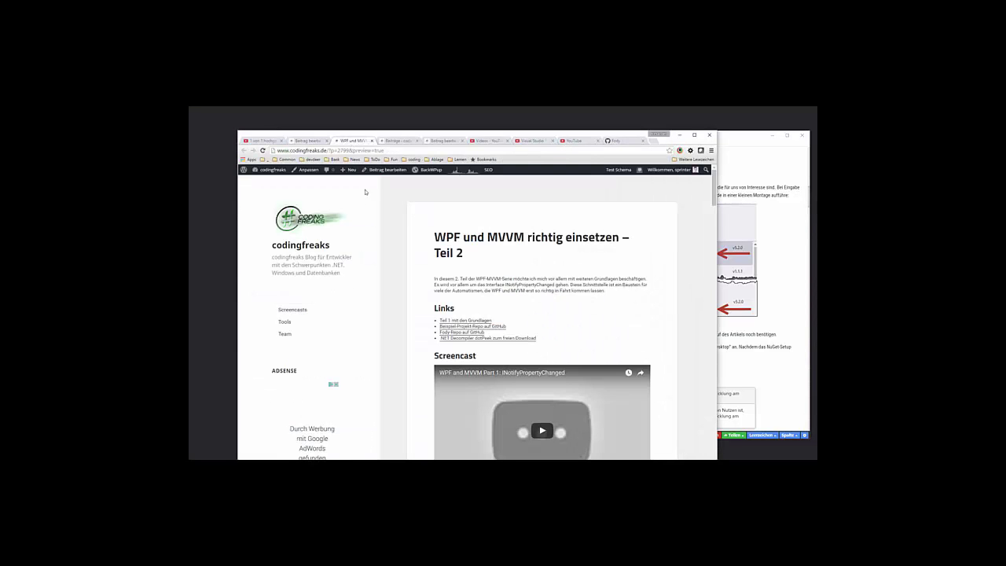
click(310, 140)
drag(403, 135, 437, 121)
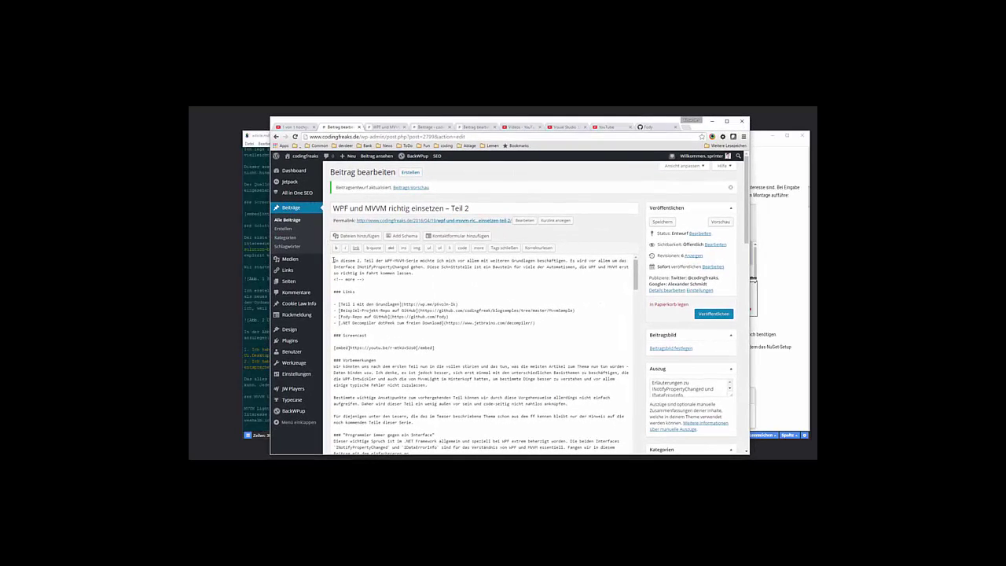
drag(334, 260, 435, 347)
click(501, 355)
Scroll the post source, view the rendered preview, then return to the post editor
scroll(502, 355, down, 10)
scroll(501, 356, down, 15)
scroll(502, 355, down, 8)
click(385, 127)
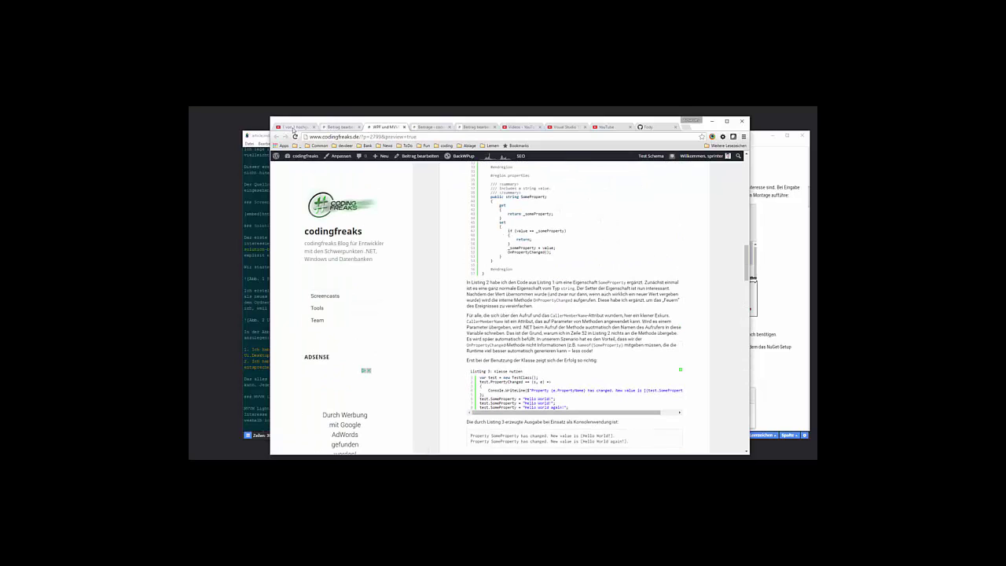
click(338, 128)
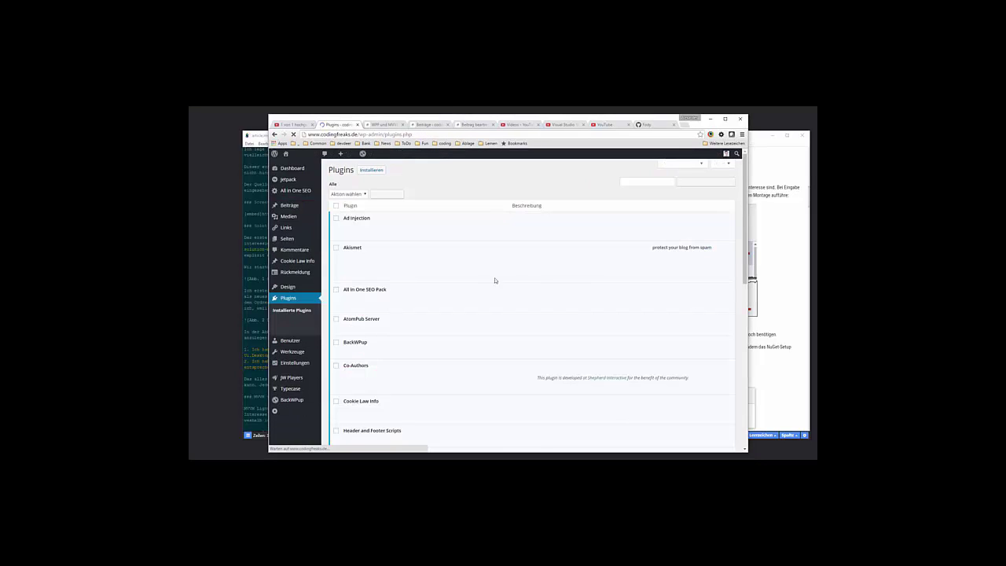
Scroll to the bottom of the installed plugins and highlight wp-markdown-syntaxhighlighter
scroll(450, 322, down, 3)
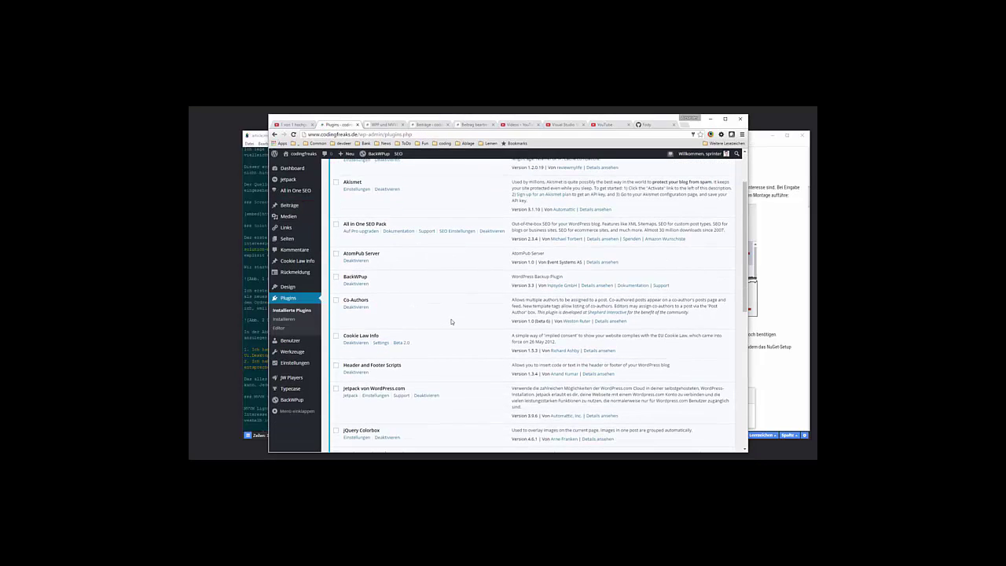
scroll(450, 322, down, 2)
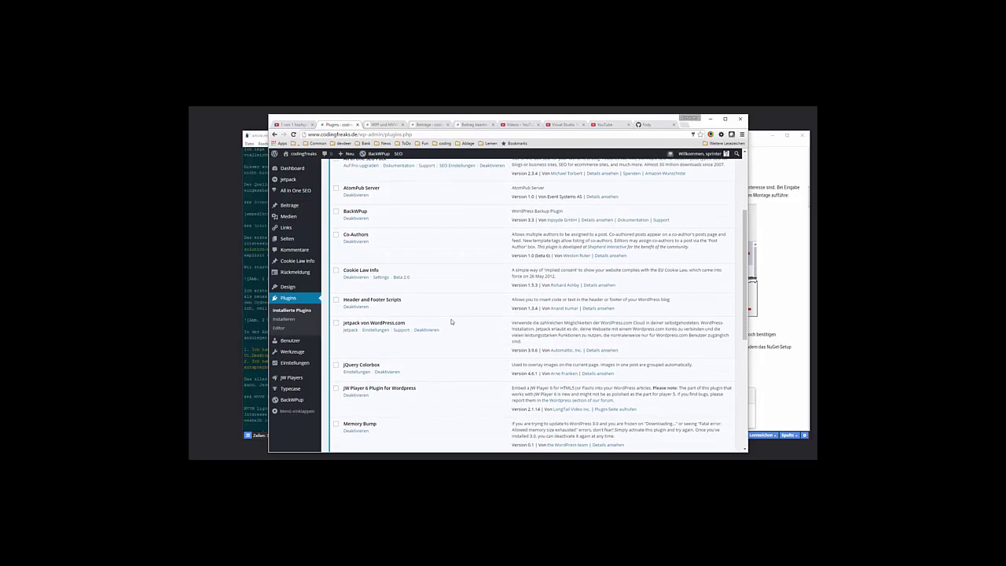
scroll(451, 321, down, 4)
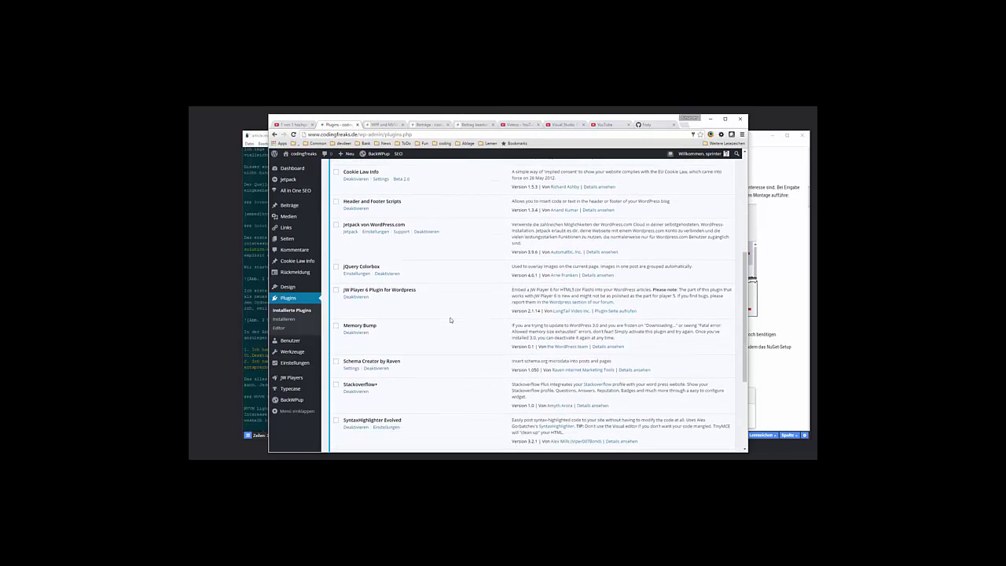
scroll(430, 316, down, 1)
scroll(430, 317, down, 3)
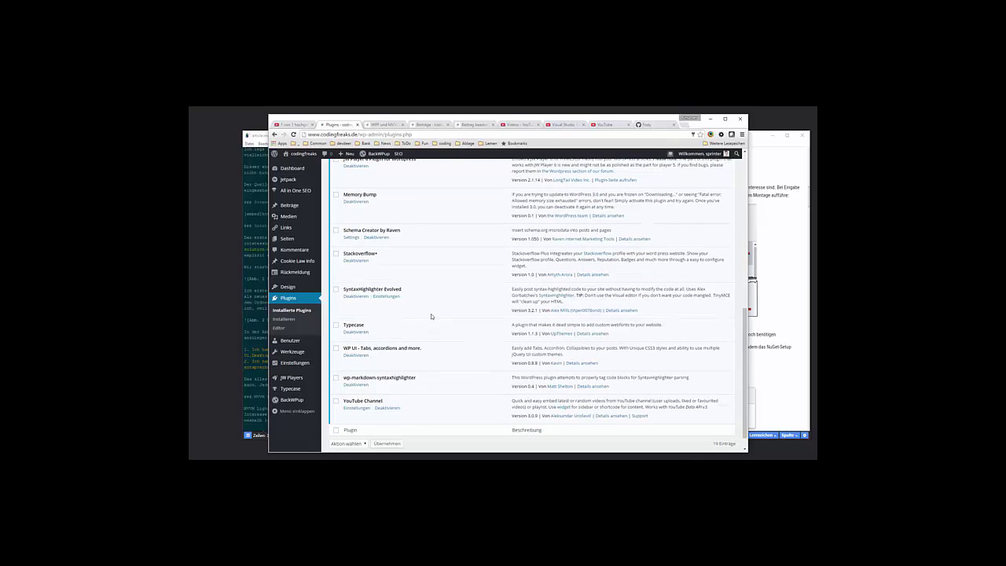
scroll(431, 316, down, 1)
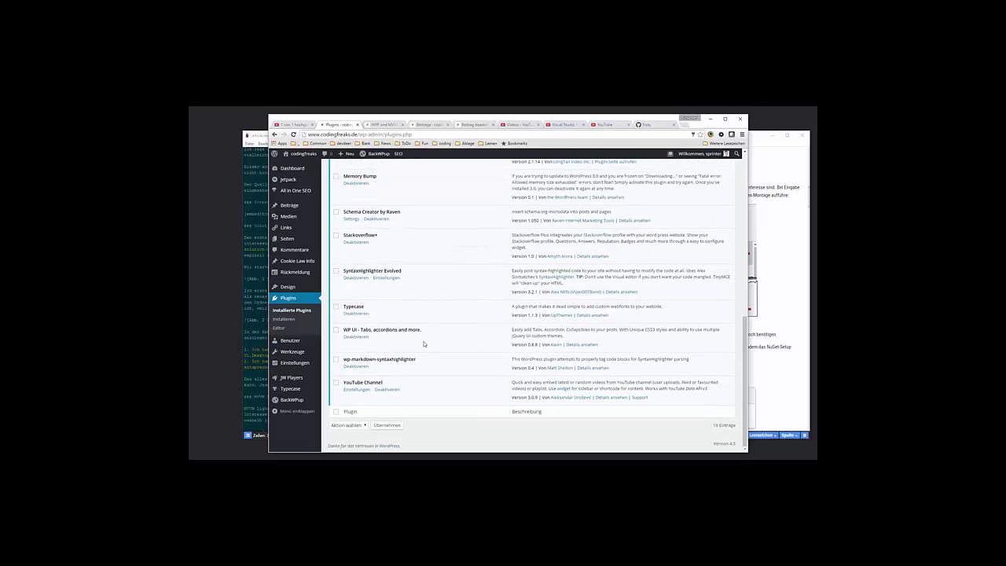
mouse_move(344, 359)
mouse_down()
mouse_move(364, 359)
mouse_move(343, 358)
mouse_up()
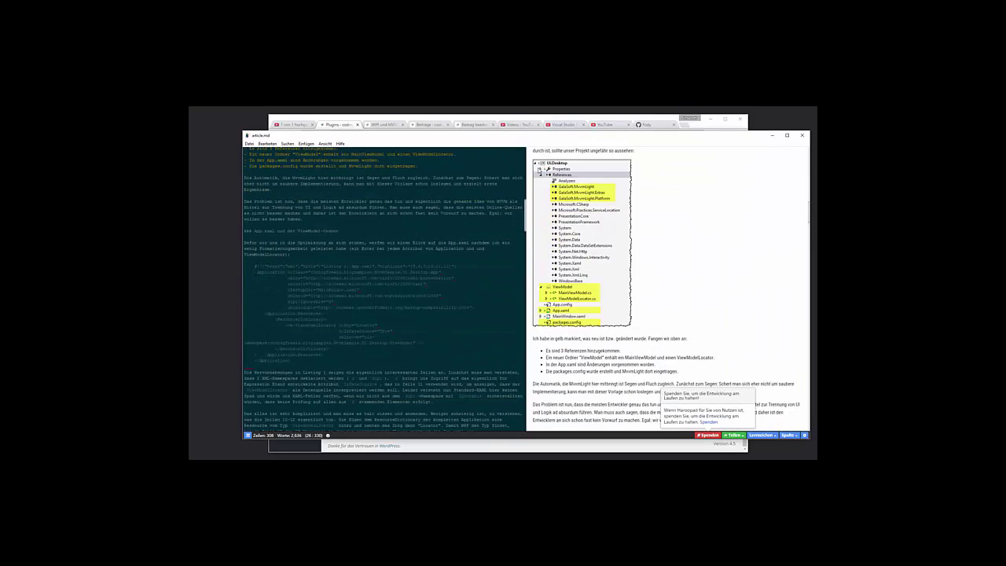
Highlight Haroopad's XML code block, then its first line, and return to the WordPress Plugins tab
drag(248, 268, 289, 362)
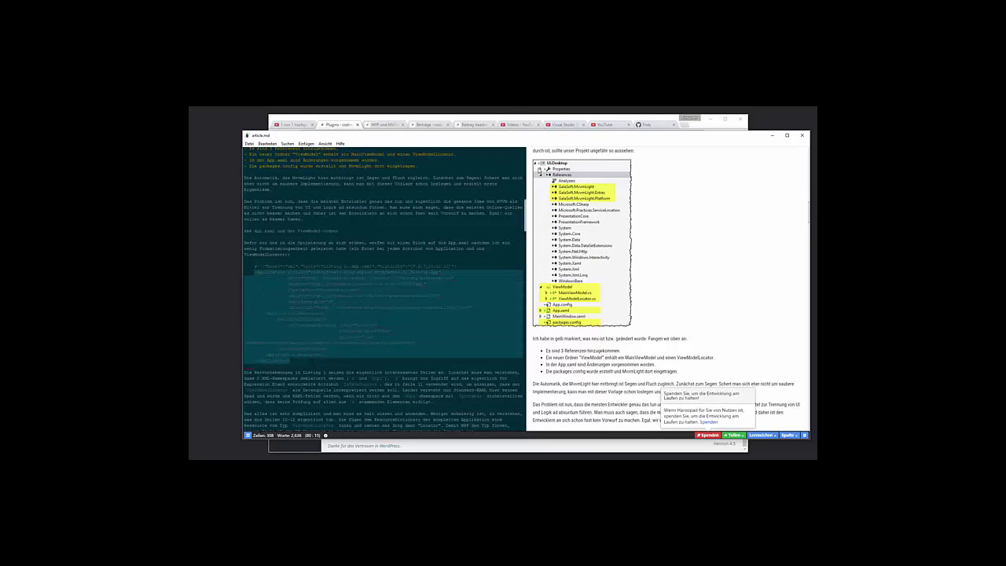
click(289, 361)
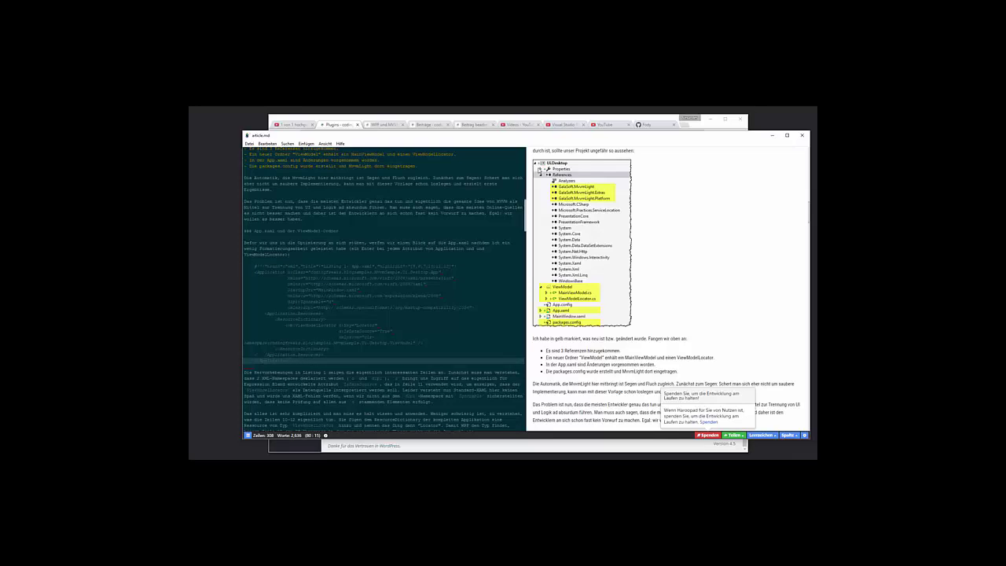
drag(253, 267, 452, 266)
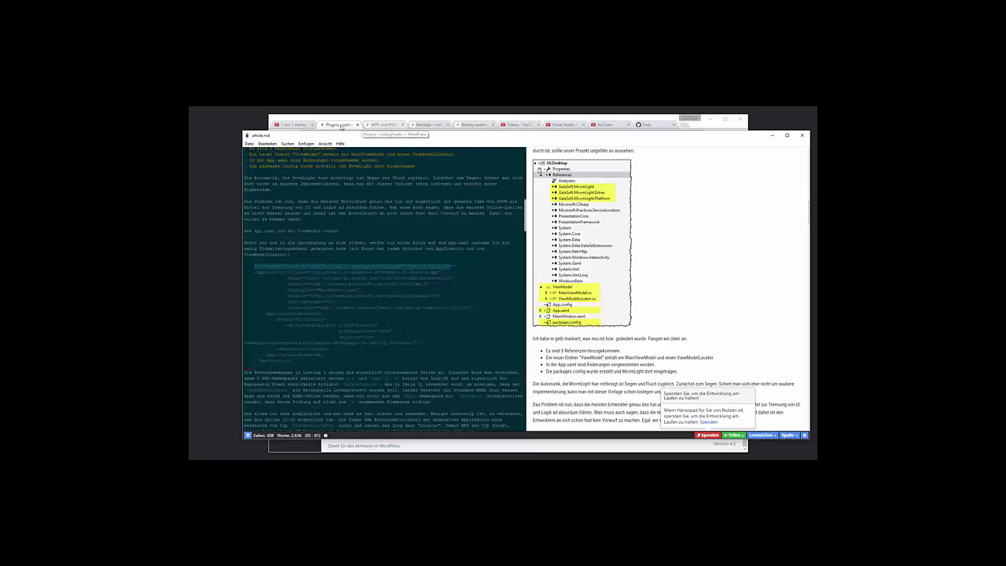
click(343, 126)
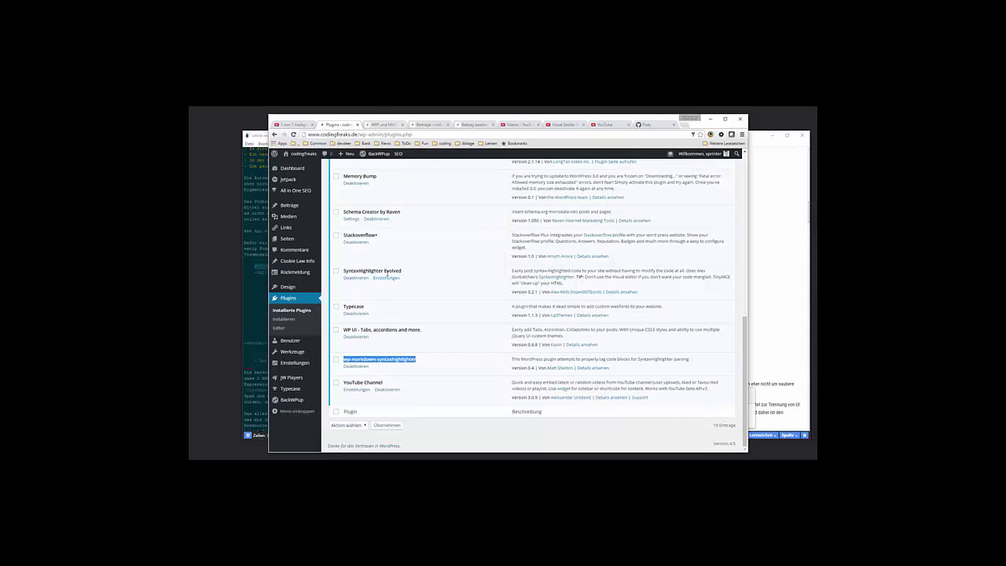
Switch to the 'WPF und MVVM' preview, glance at Plugins, and scroll the preview to the top
click(377, 126)
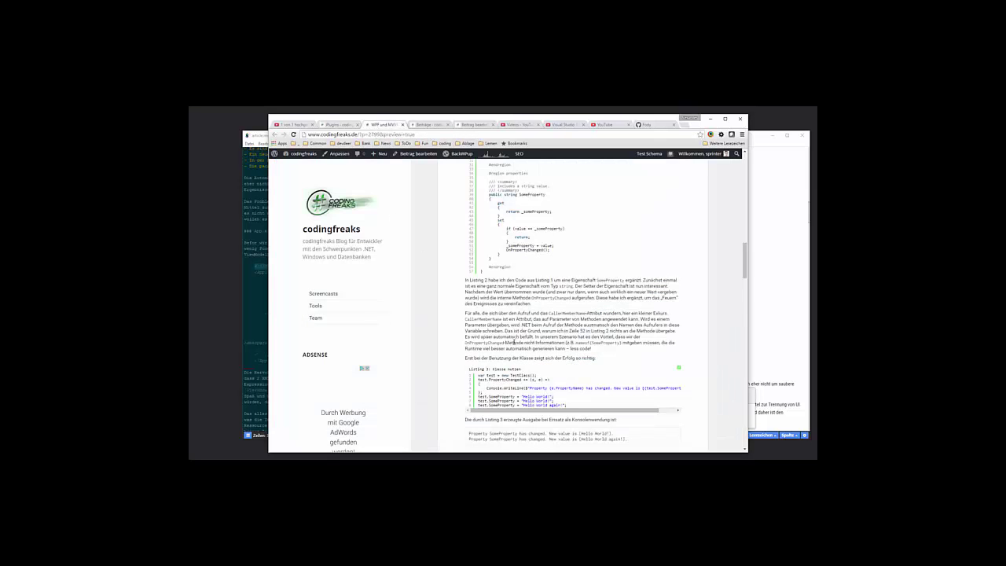
click(340, 124)
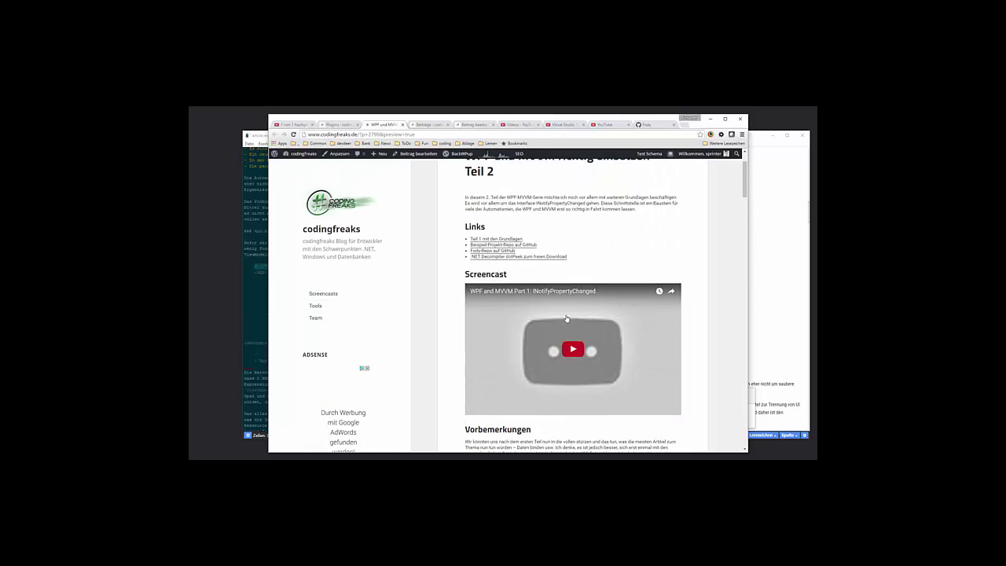
scroll(566, 318, up, 2)
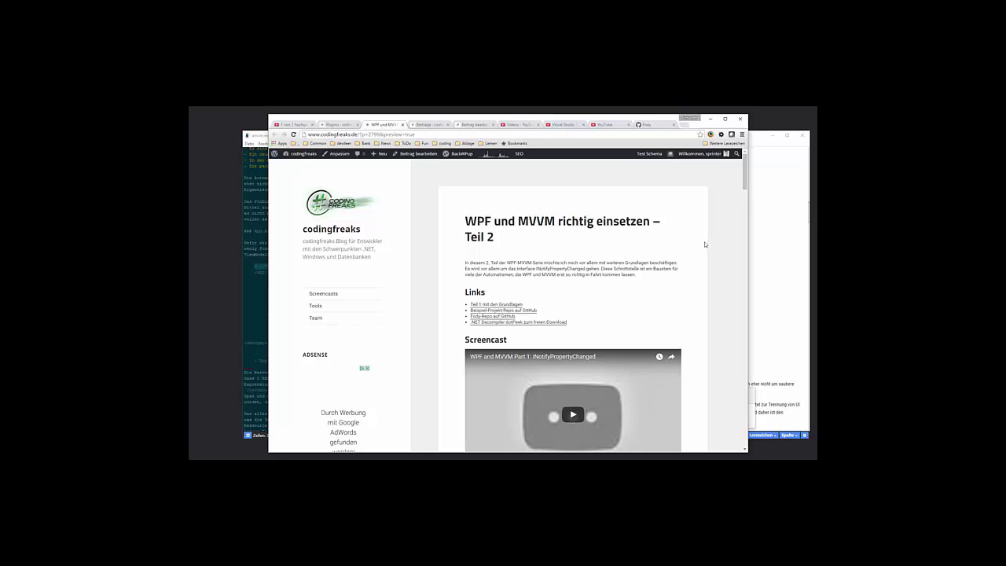
triple_click(535, 222)
click(540, 264)
scroll(552, 275, down, 3)
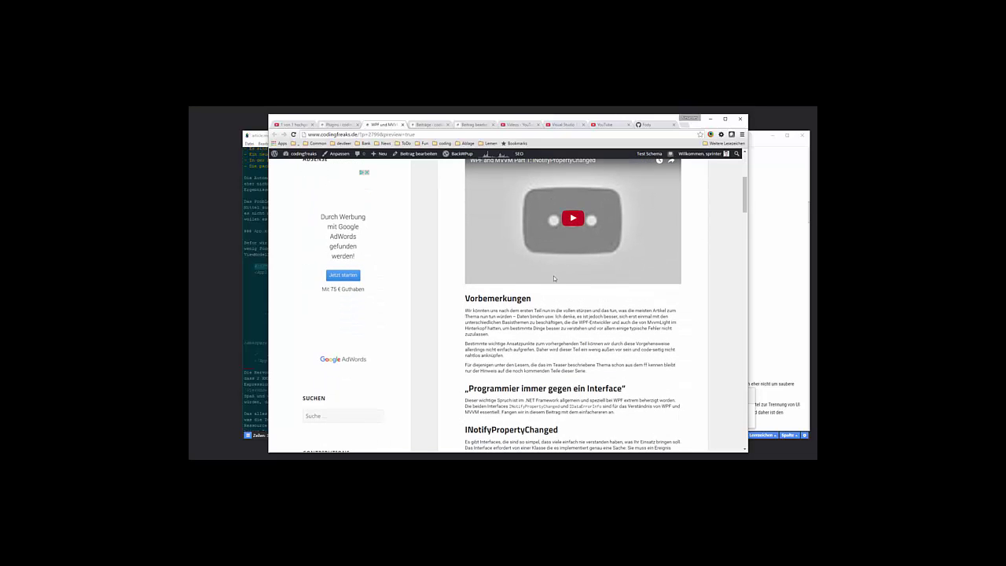
scroll(553, 278, down, 15)
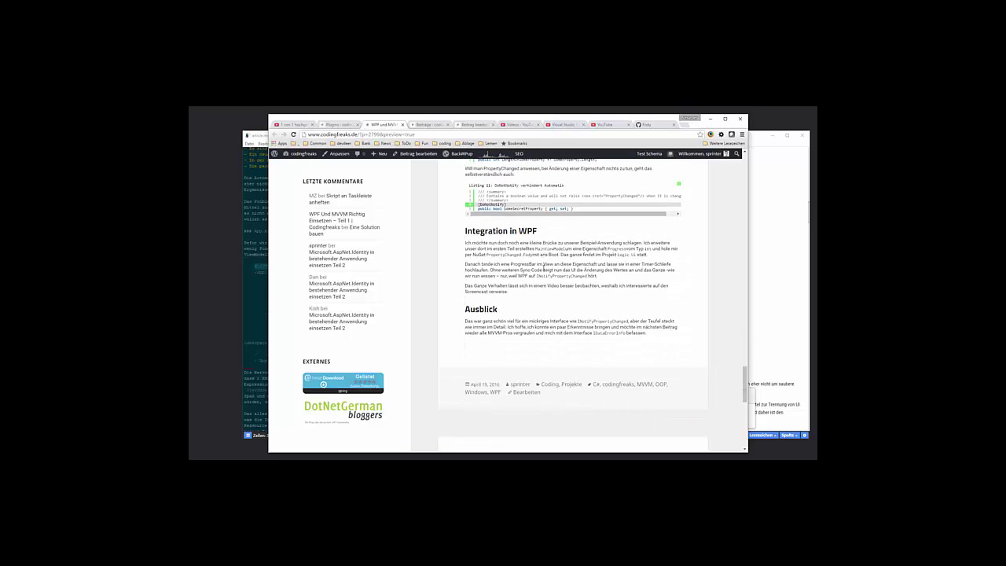
drag(744, 385, 519, 188)
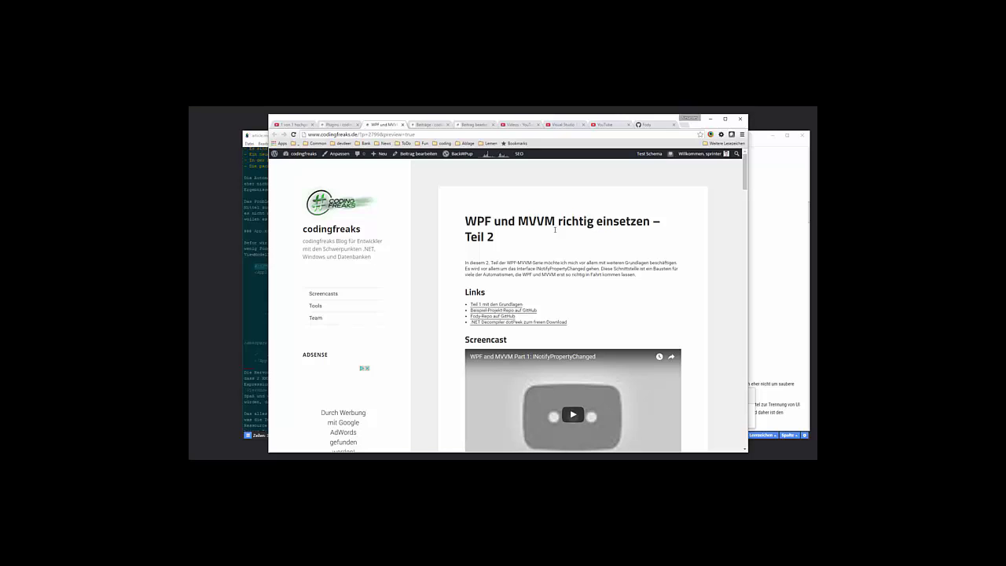
Shift the browser right and scroll the Video Manager list back up to WPF and MVVM Part 1
drag(510, 118, 525, 121)
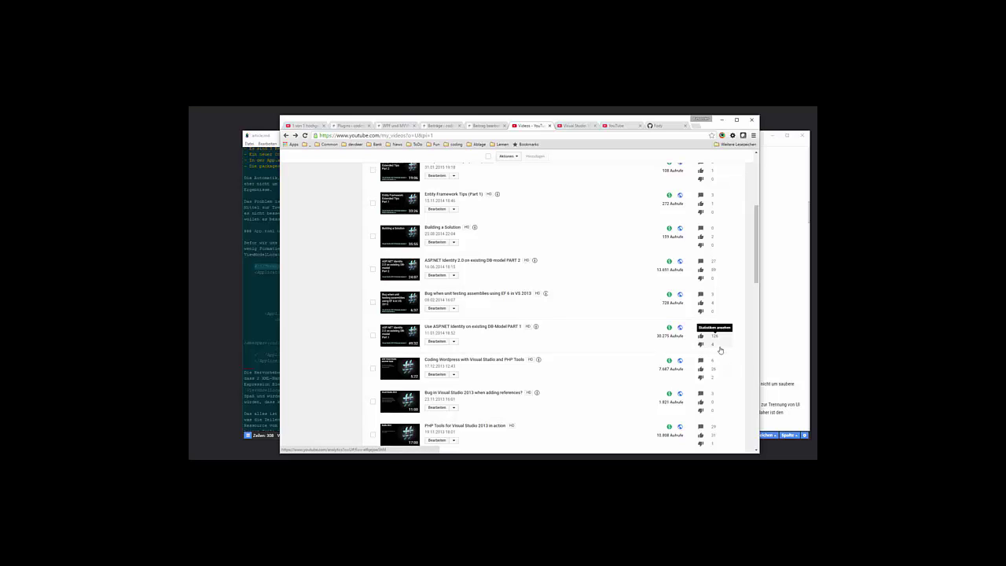
scroll(741, 343, up, 4)
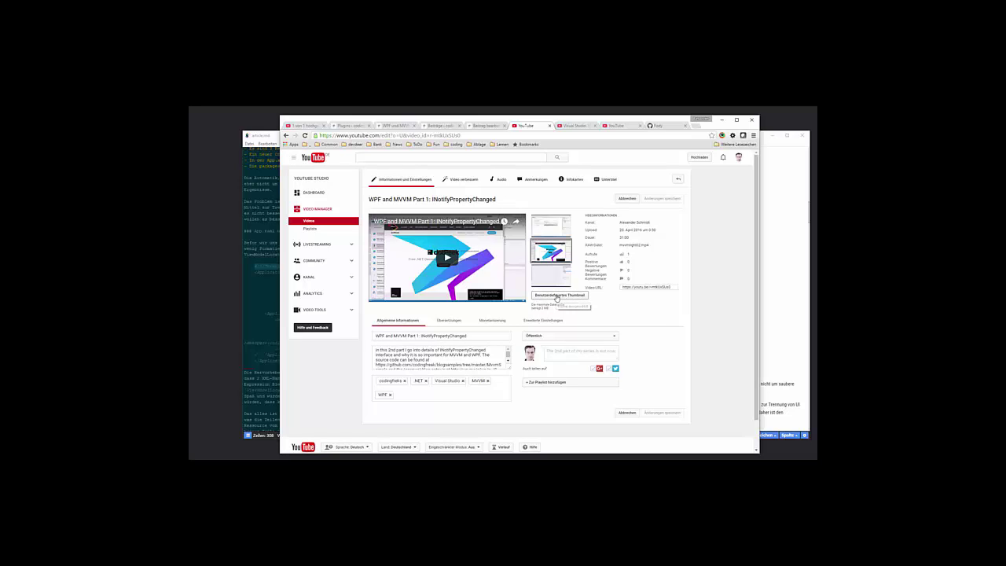
Upload mvvmlight02.jpg as the video's custom thumbnail and save the change
click(557, 296)
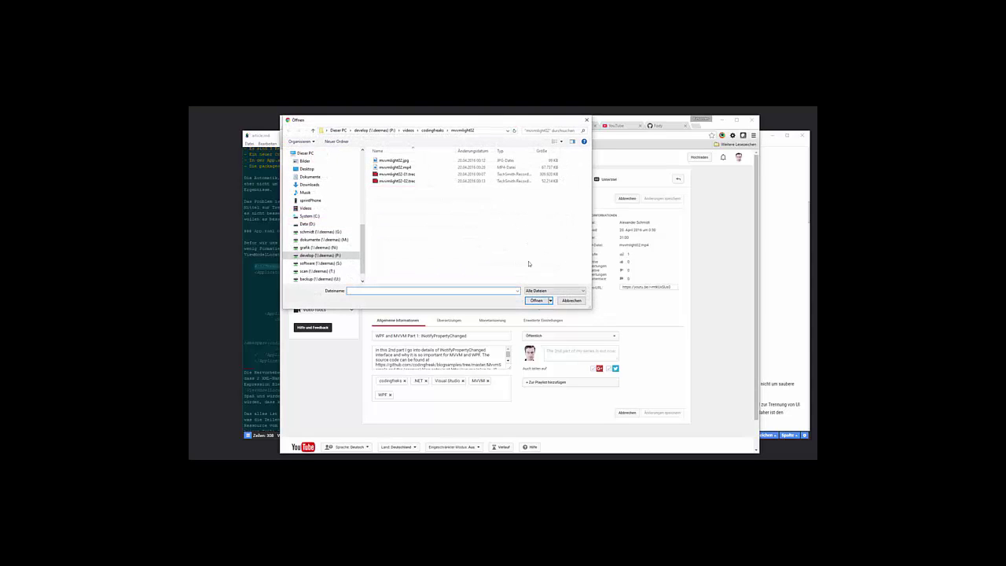
click(399, 161)
click(535, 300)
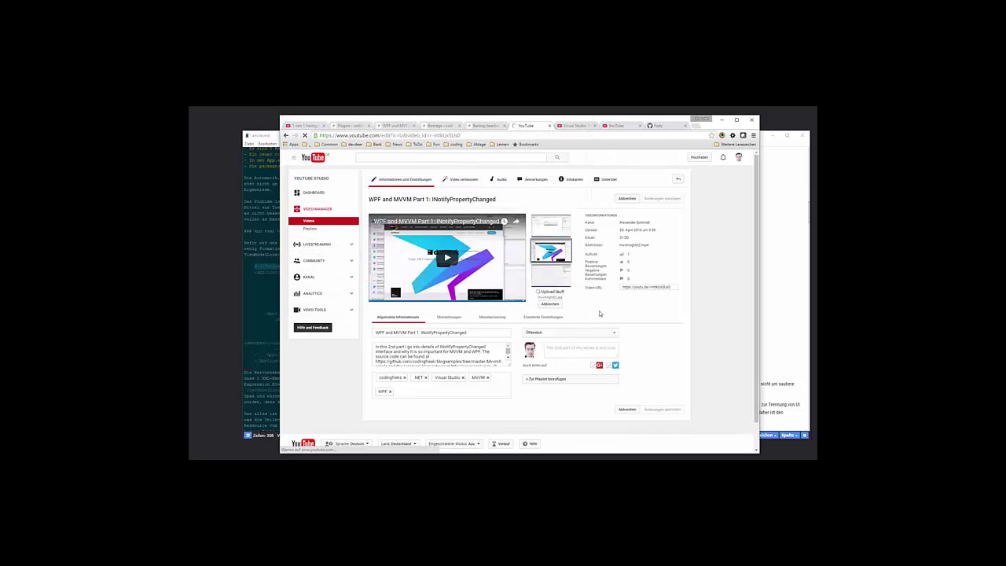
mouse_move(546, 309)
click(664, 198)
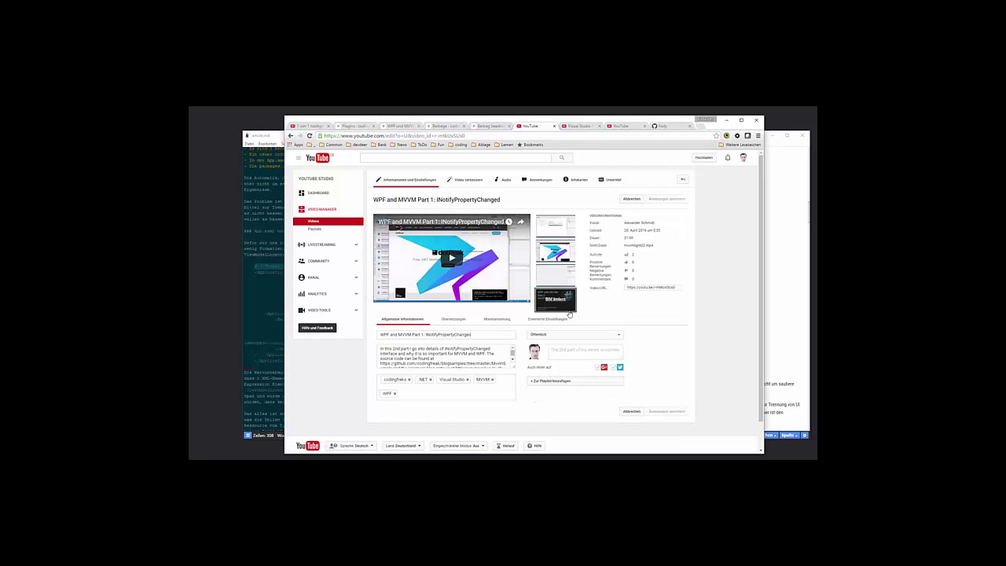
Make the third thumbnail the video's image and save
mouse_move(561, 311)
click(571, 308)
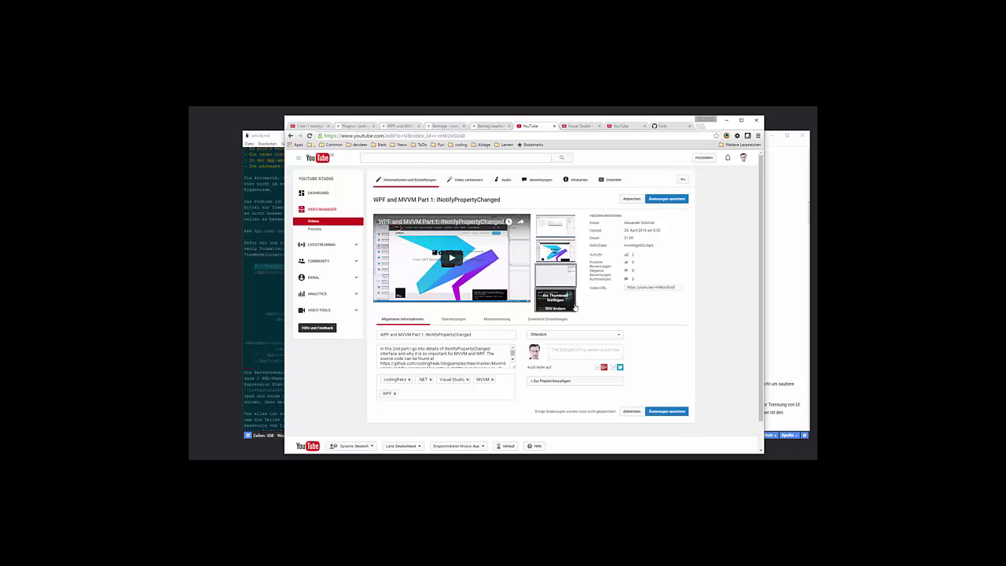
click(667, 200)
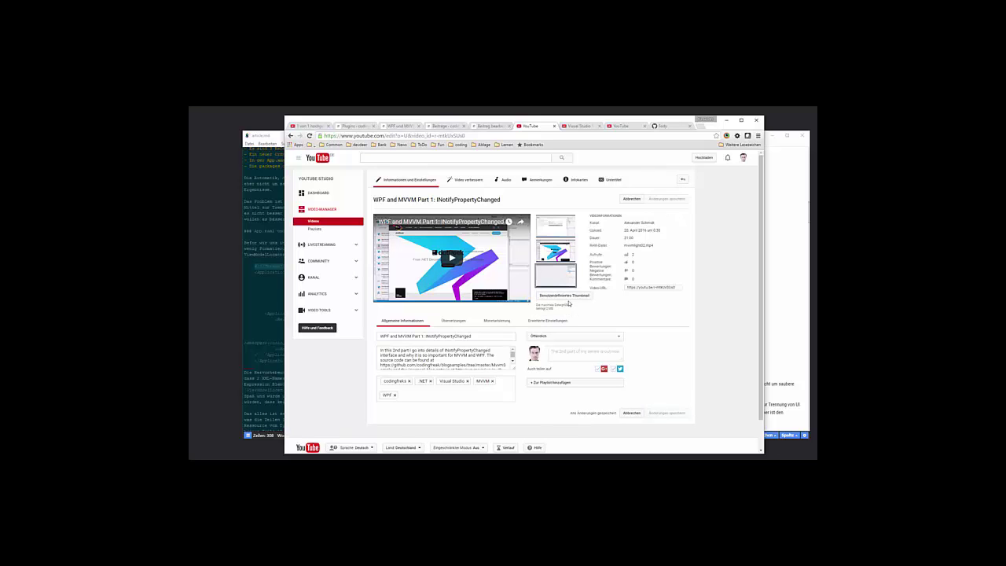
Upload the custom thumbnail image again and save the updated thumbnail
click(573, 298)
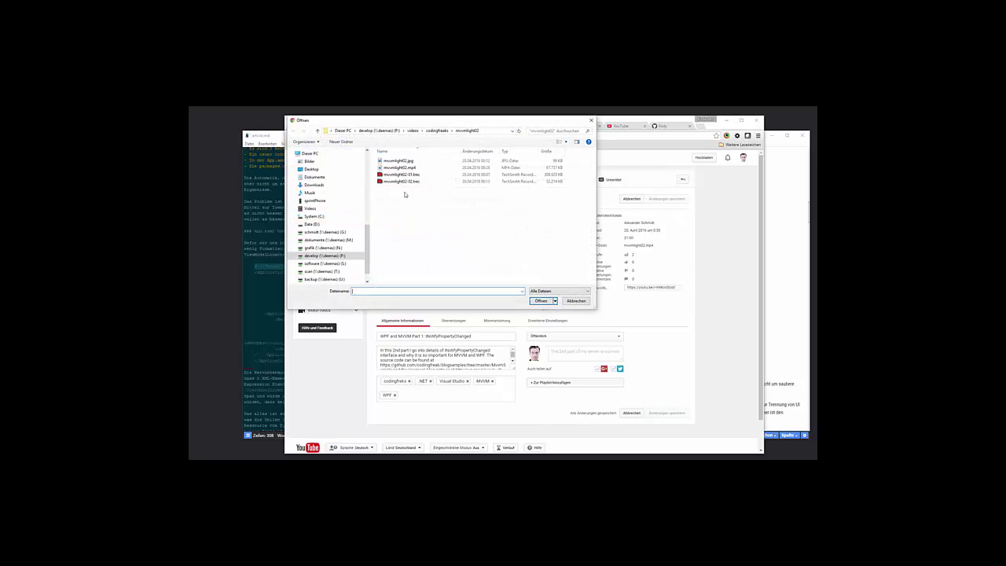
click(409, 160)
click(540, 299)
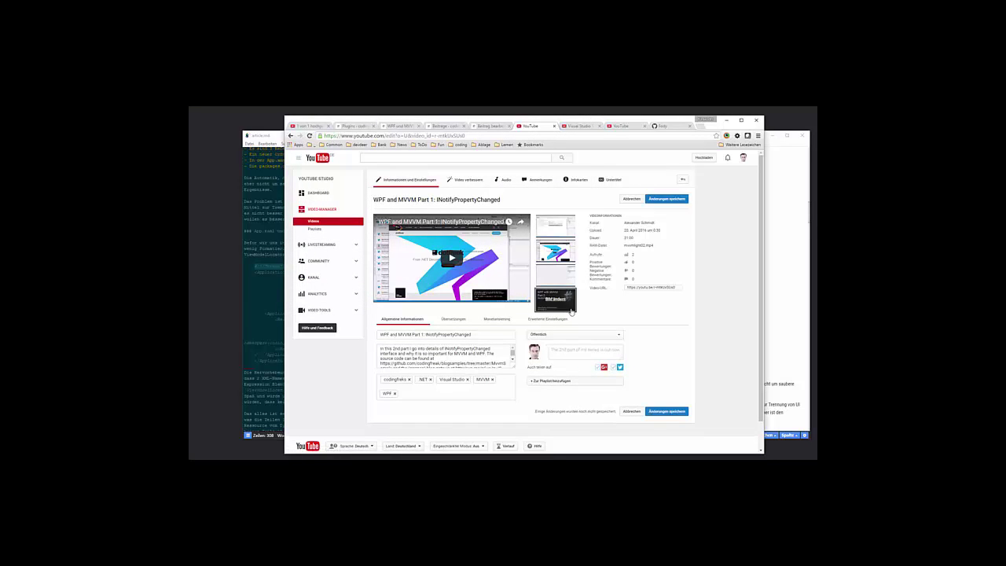
click(666, 199)
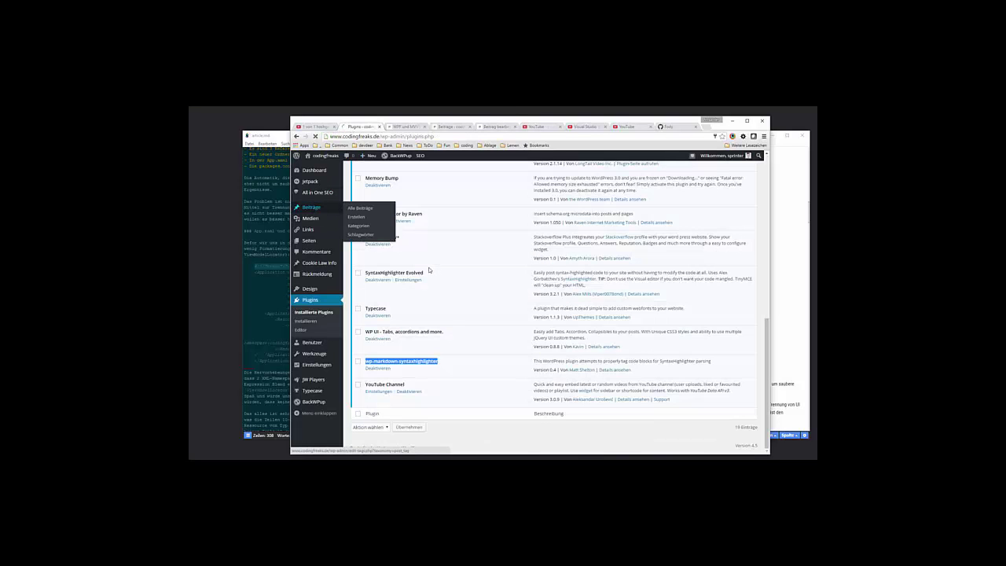
Open the All Posts (Alle Beiträge) list from the WordPress admin sidebar
click(368, 207)
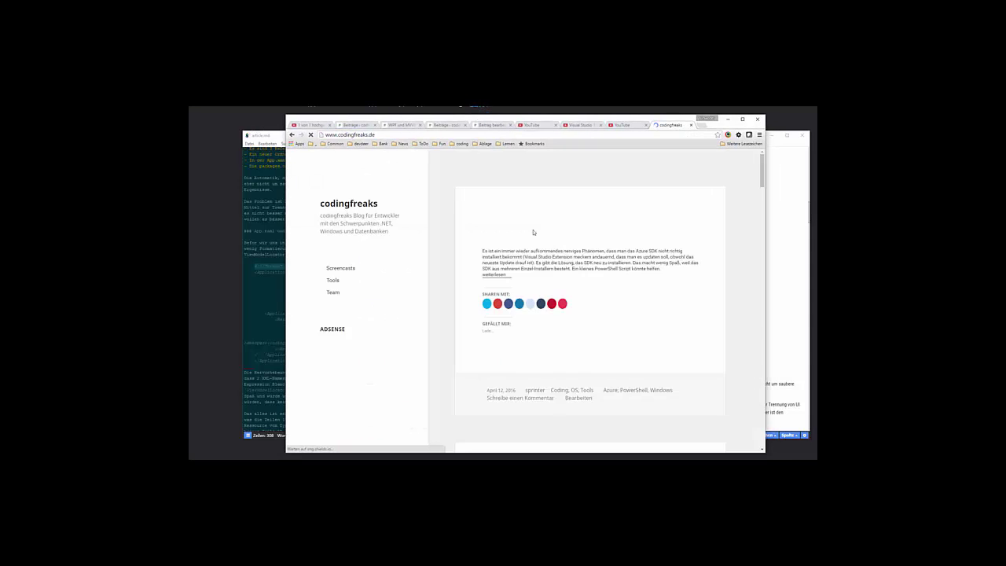
Scroll the blog front page down to the Kategorien widget and open the CSV rules category
scroll(426, 304, down, 1)
scroll(426, 304, down, 5)
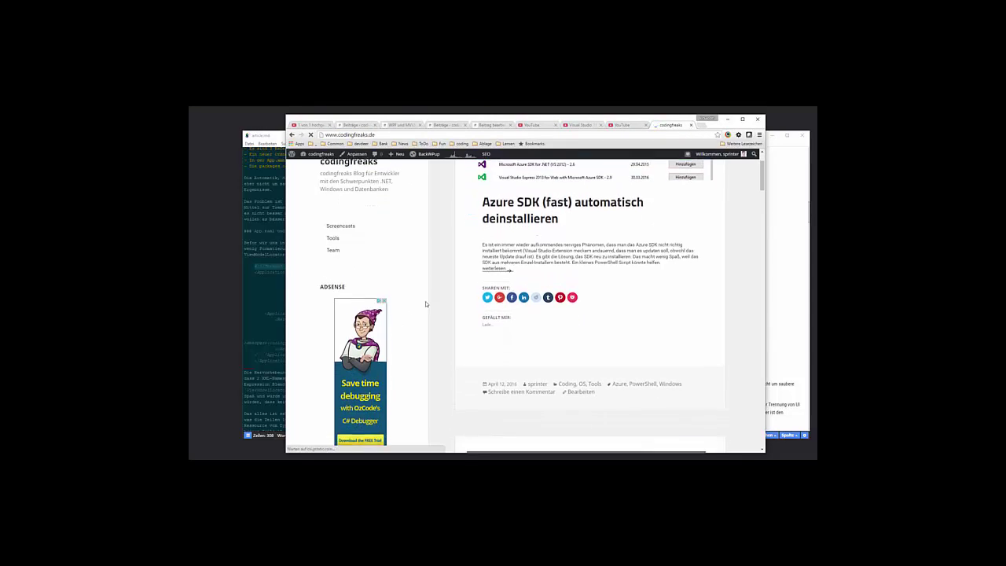
scroll(426, 304, up, 7)
scroll(431, 296, down, 4)
scroll(430, 296, down, 8)
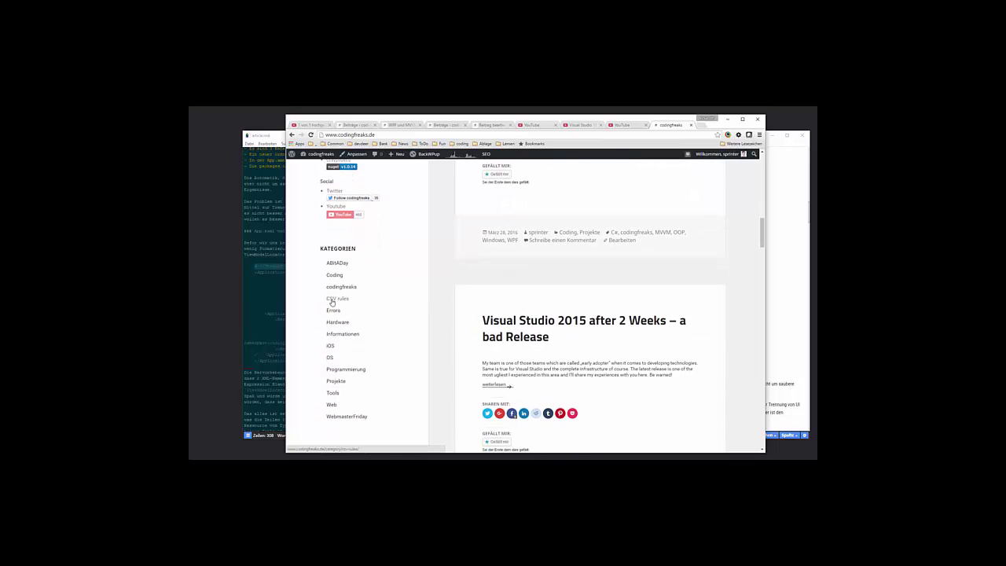
click(332, 299)
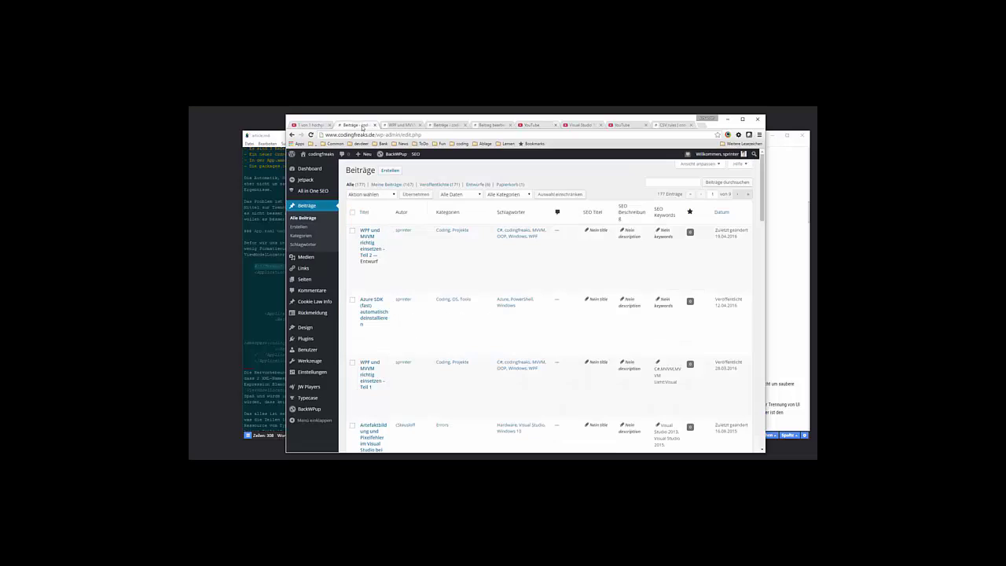
Open the post 'Cooler wär' besser!' from the post list and read through it
click(403, 125)
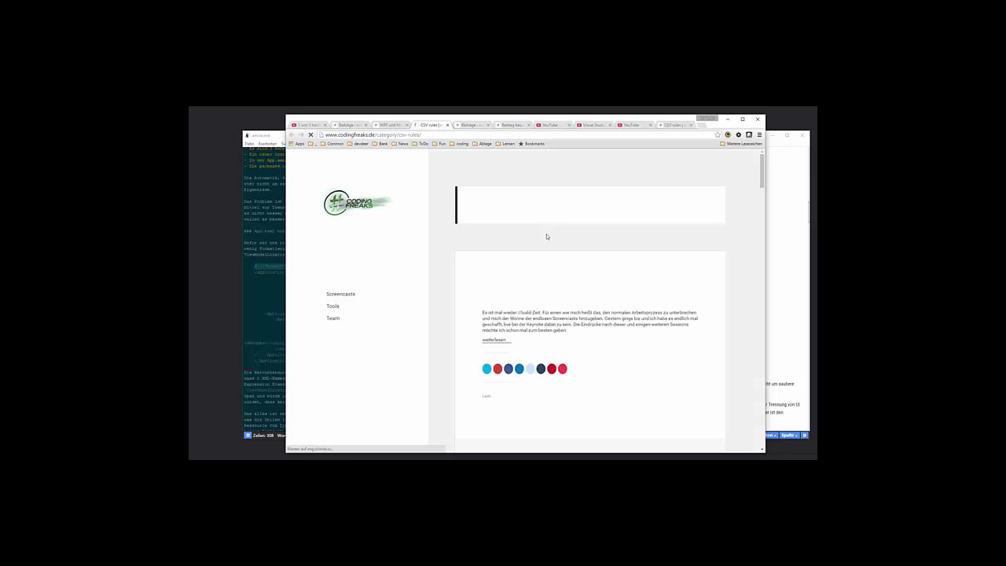
scroll(647, 270, down, 2)
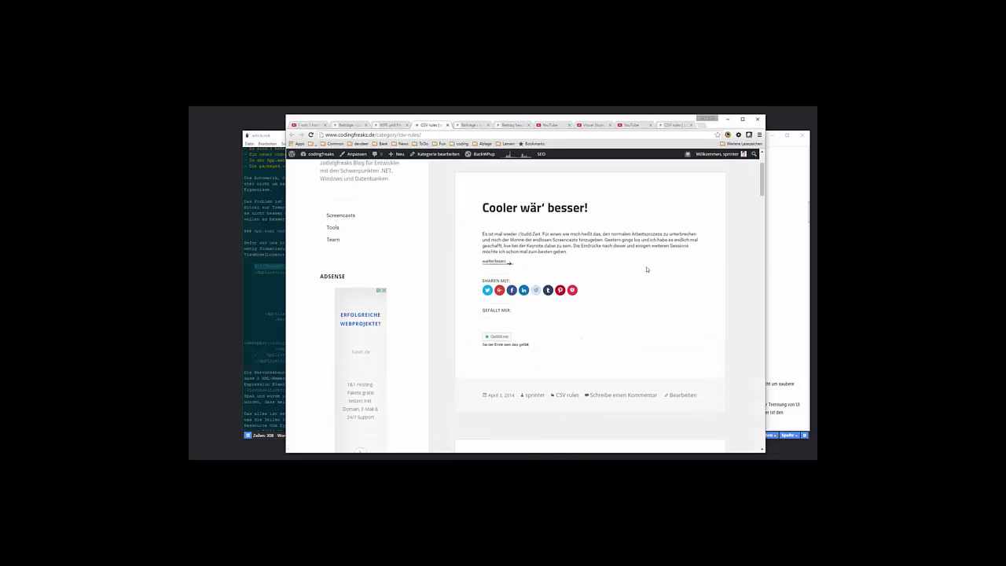
scroll(647, 269, down, 3)
scroll(556, 217, up, 1)
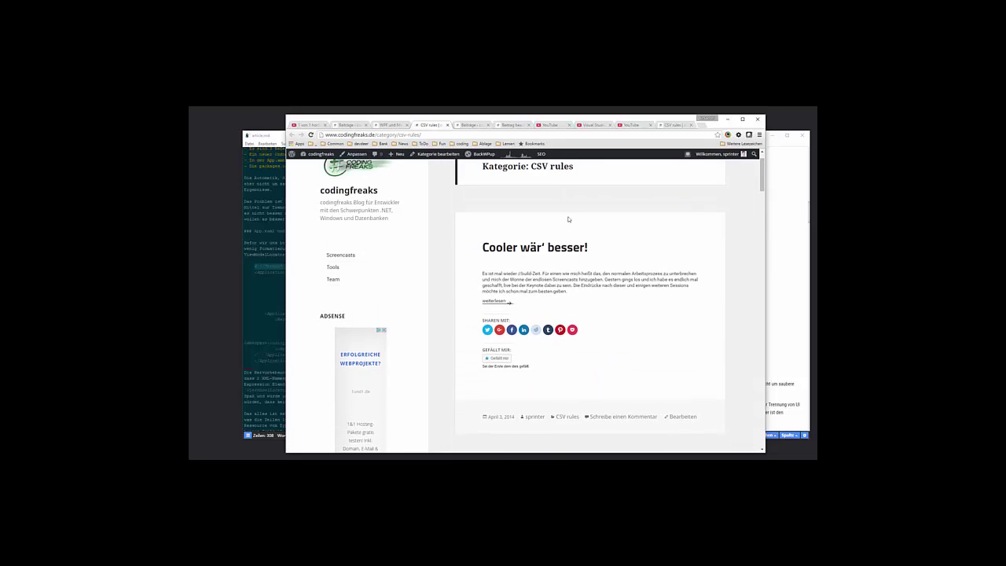
click(555, 246)
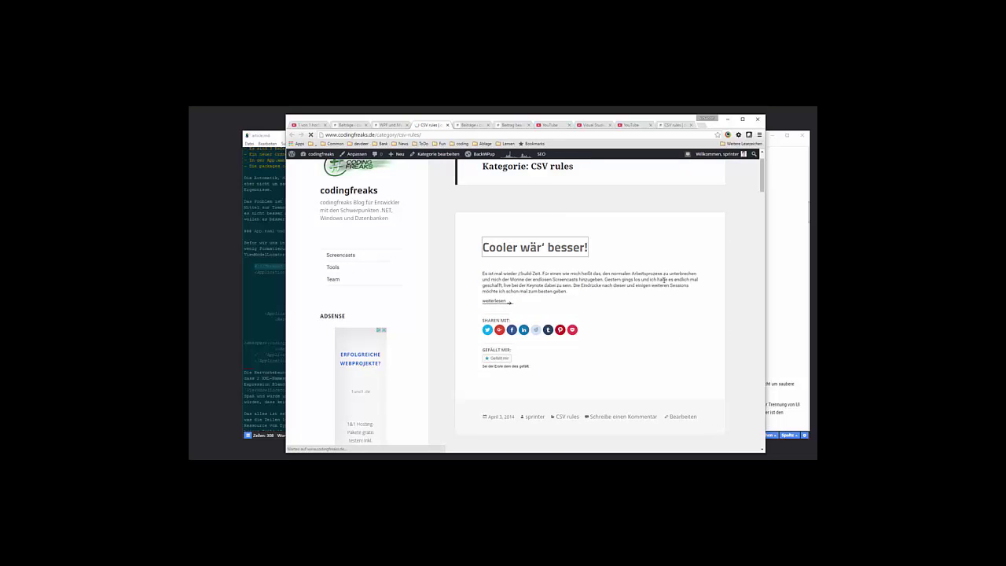
drag(759, 205, 758, 317)
scroll(637, 292, up, 15)
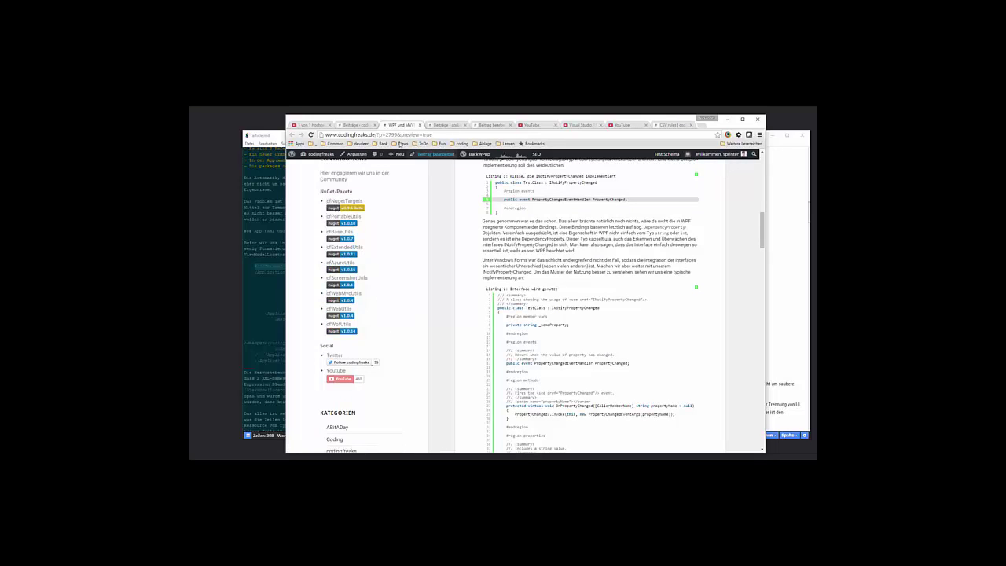
Go to the author's GitHub profile via the bookmarks folder
click(346, 125)
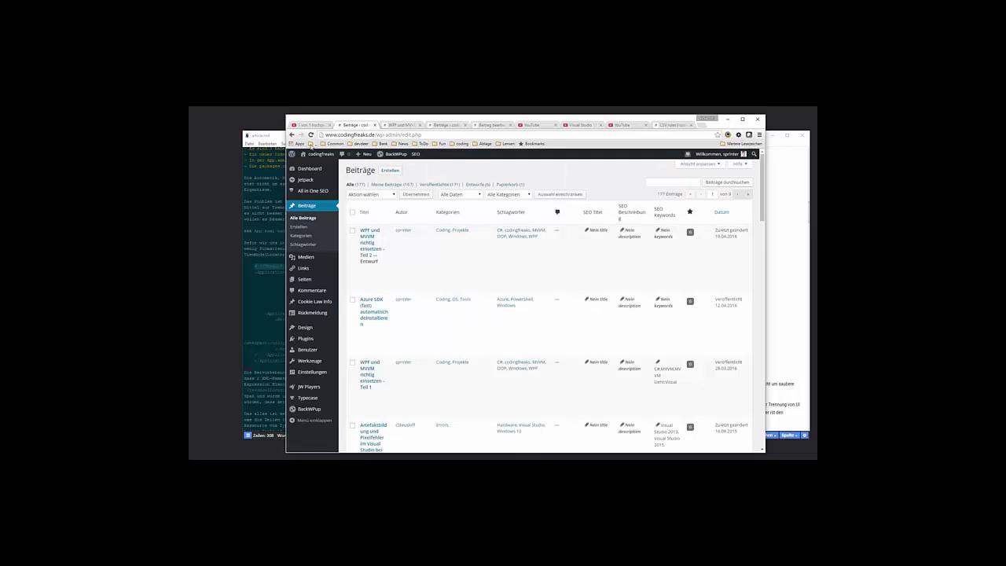
click(311, 145)
click(354, 290)
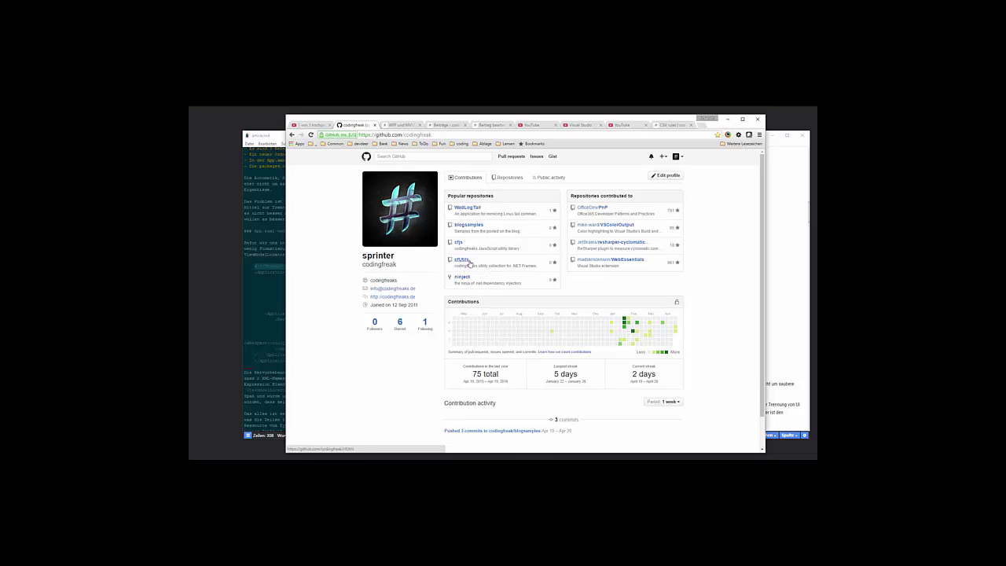
Open the cfUtils repository from the GitHub profile's popular repositories
click(461, 260)
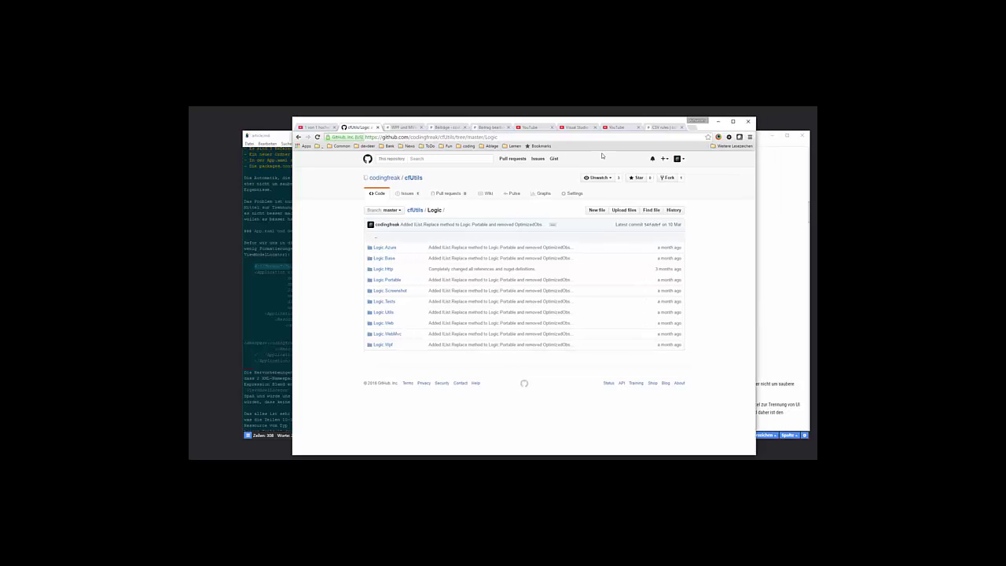
Switch to the Visual Studio YouTube video tab to view its comments
click(572, 127)
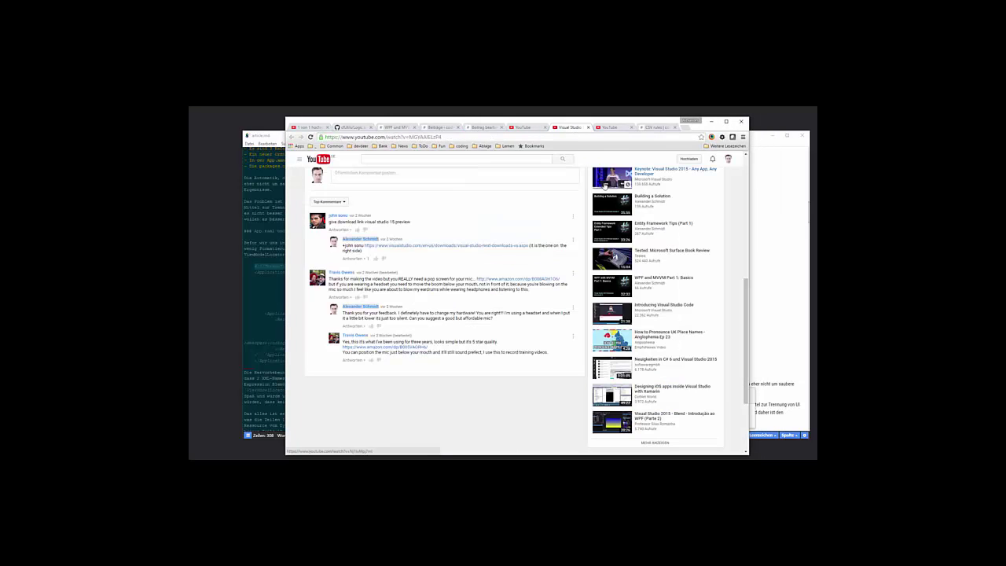